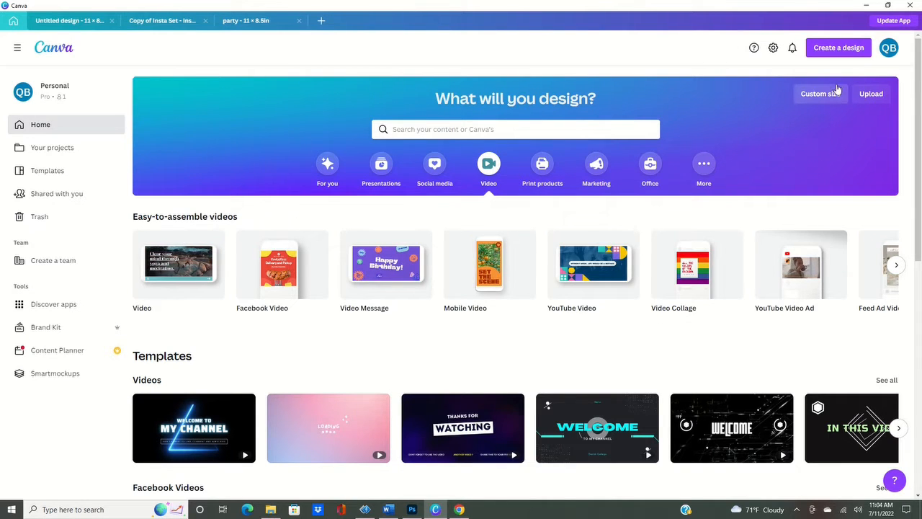
Create a new custom-size design 11 in wide by 8.5 in high
{"action": "left_click", "coordinate": [810, 102]}
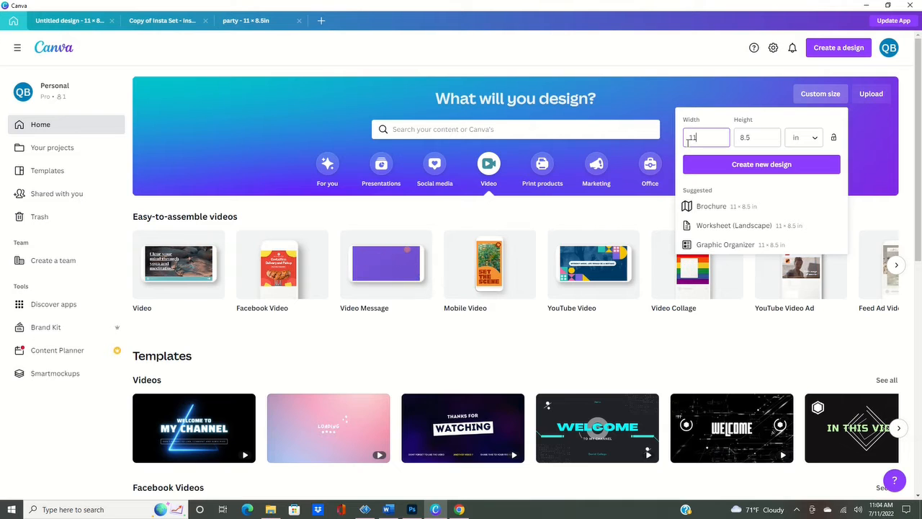
{"action": "left_click", "coordinate": [731, 165]}
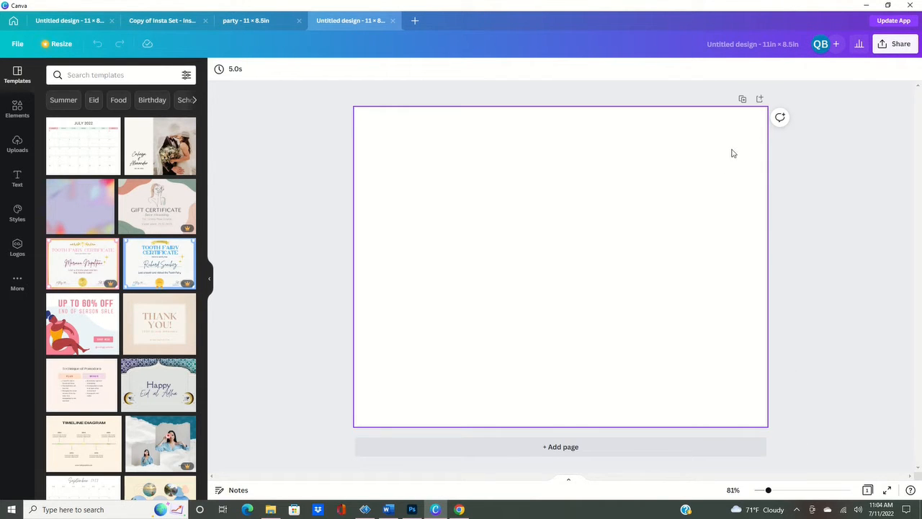
Add a square shape to the page and stretch it into a rectangle of about 10 x 3.1 in
{"action": "left_click", "coordinate": [11, 117]}
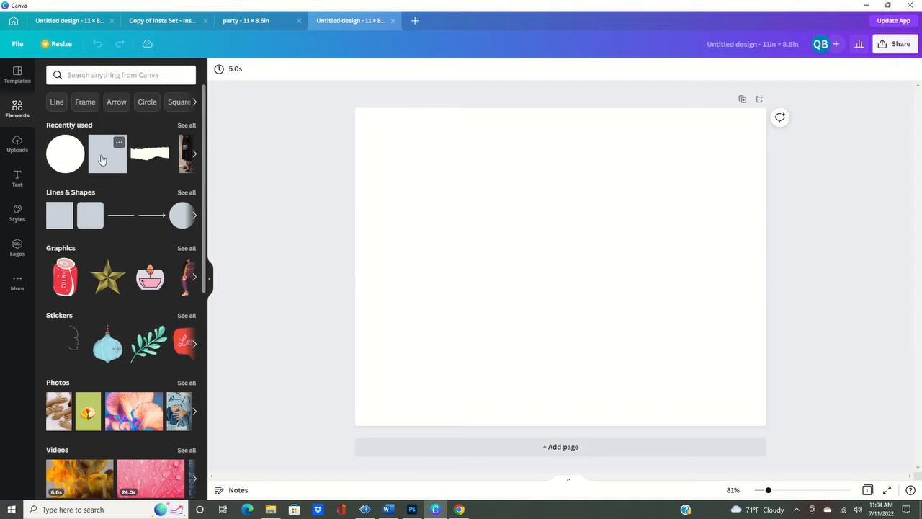
{"action": "left_click_drag", "start_coordinate": [102, 160], "coordinate": [508, 223]}
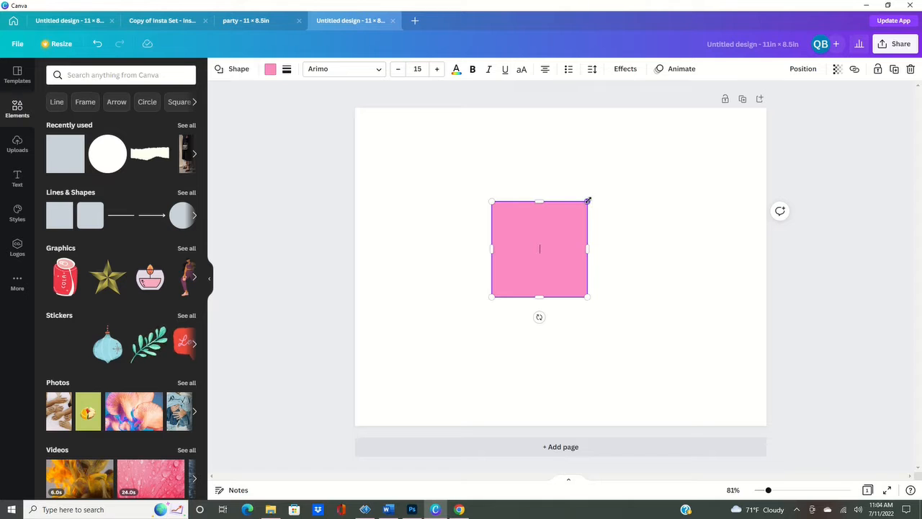
{"action": "left_click_drag", "start_coordinate": [589, 200], "coordinate": [756, 199]}
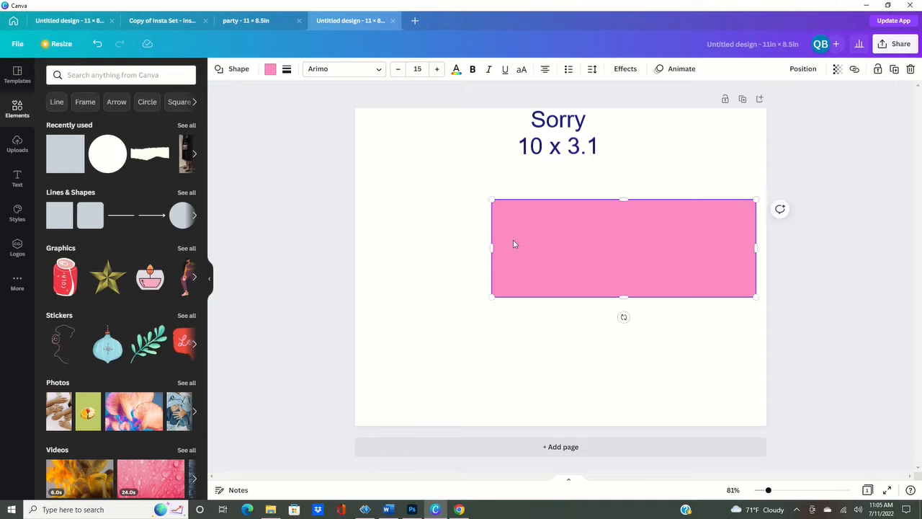
{"action": "left_click_drag", "start_coordinate": [491, 199], "coordinate": [382, 184]}
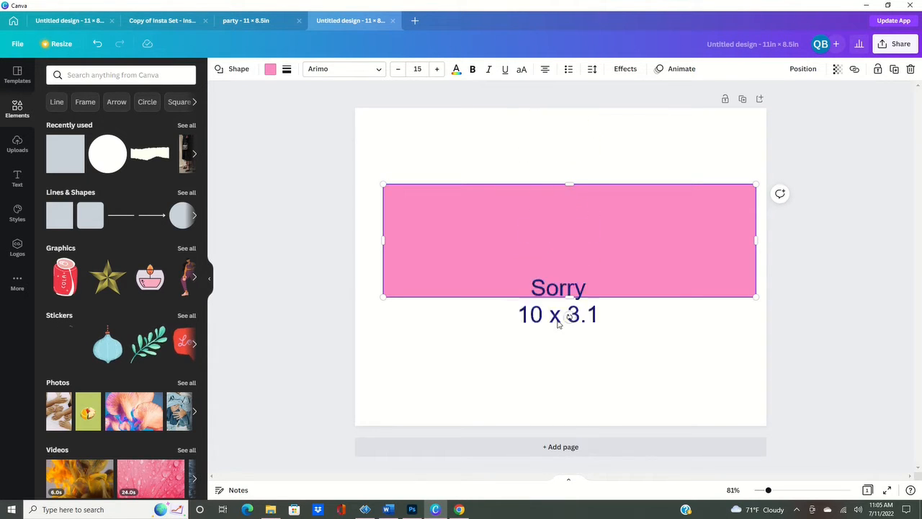
Duplicate the pink rectangle and stack the two copies centered on the page with a narrow gap between them
{"action": "double_click", "coordinate": [669, 283]}
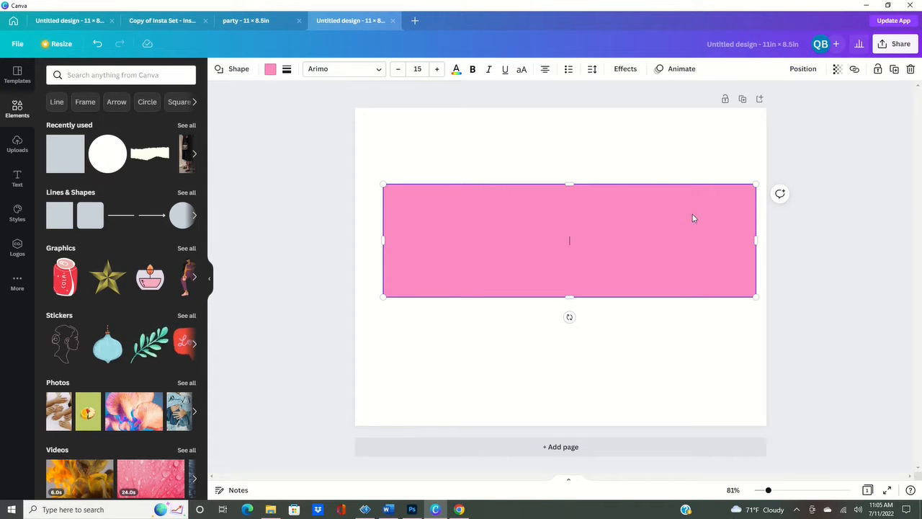
{"action": "left_click", "coordinate": [894, 70]}
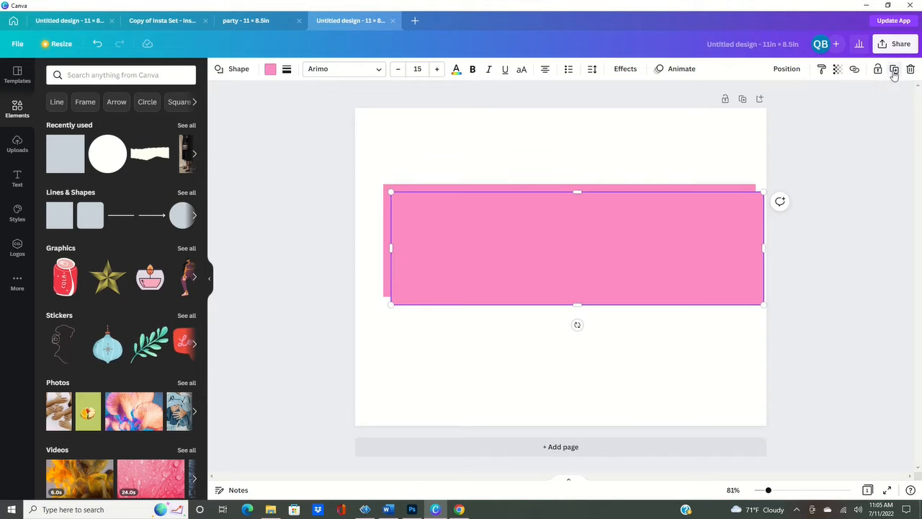
{"action": "left_click_drag", "start_coordinate": [567, 306], "coordinate": [554, 353]}
{"action": "left_click_drag", "start_coordinate": [589, 230], "coordinate": [583, 202]}
{"action": "left_click", "coordinate": [555, 357]}
{"action": "left_click_drag", "start_coordinate": [555, 360], "coordinate": [555, 349]}
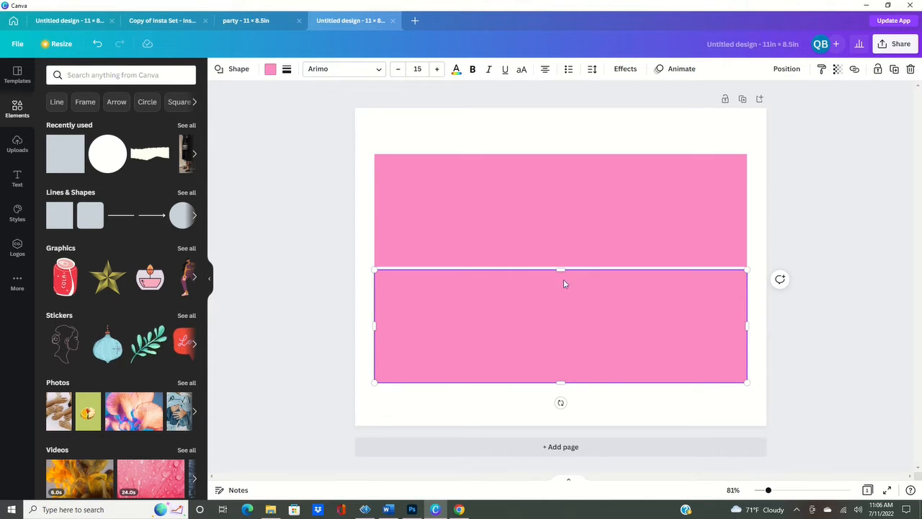
Recolor both rectangles light aqua, #AFF3F6
{"action": "left_click", "coordinate": [542, 193]}
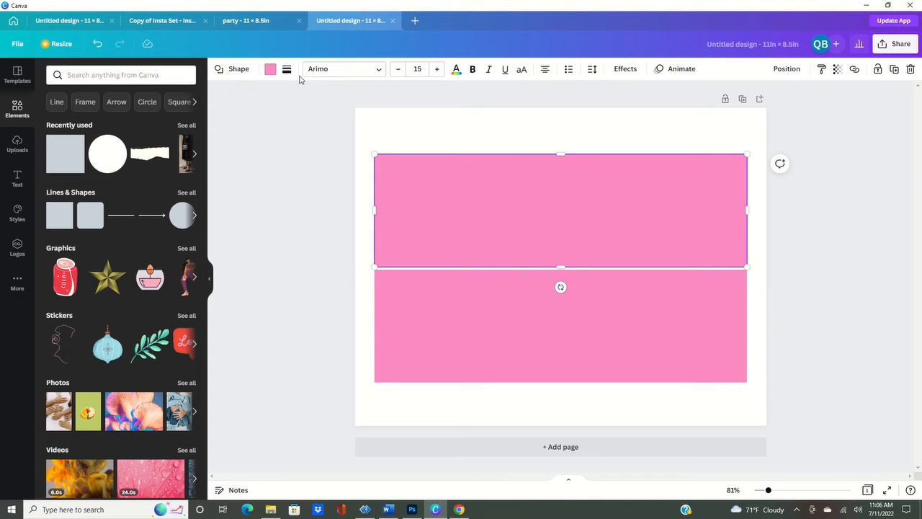
{"action": "left_click", "coordinate": [271, 70]}
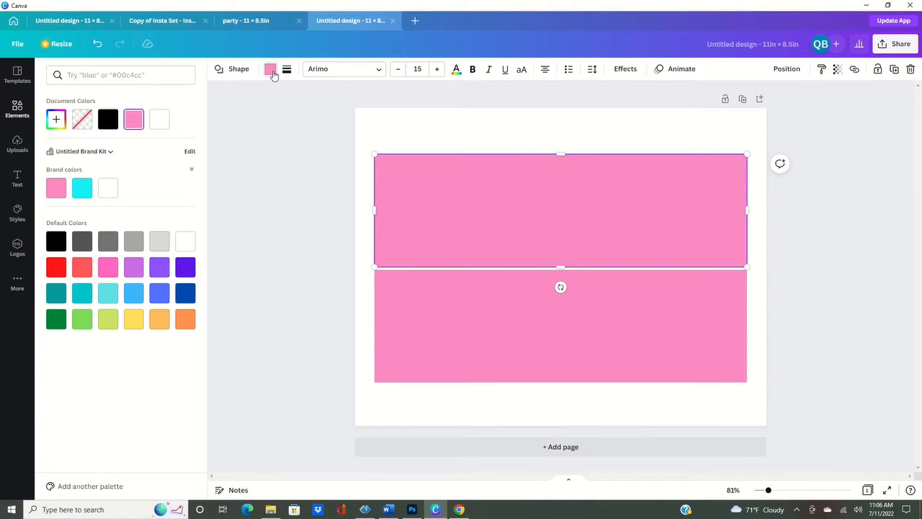
{"action": "left_click", "coordinate": [111, 295]}
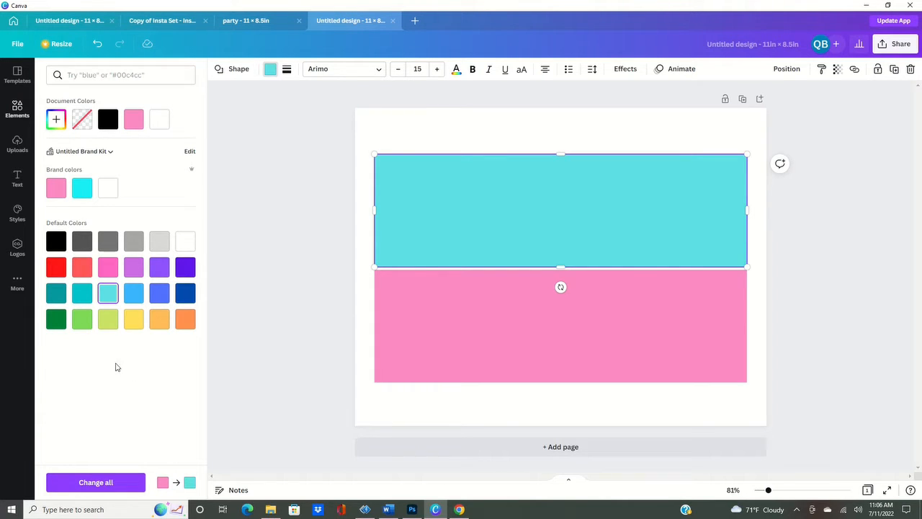
{"action": "left_click", "coordinate": [56, 118]}
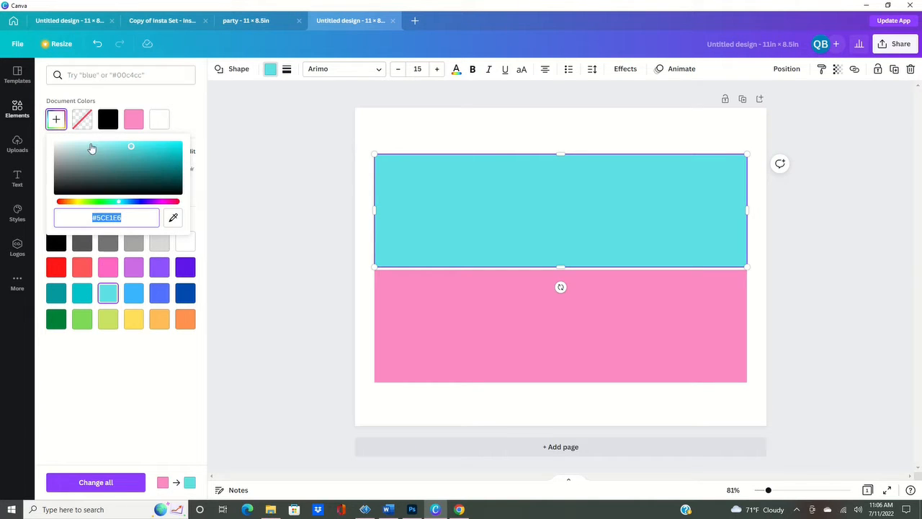
{"action": "left_click", "coordinate": [91, 147]}
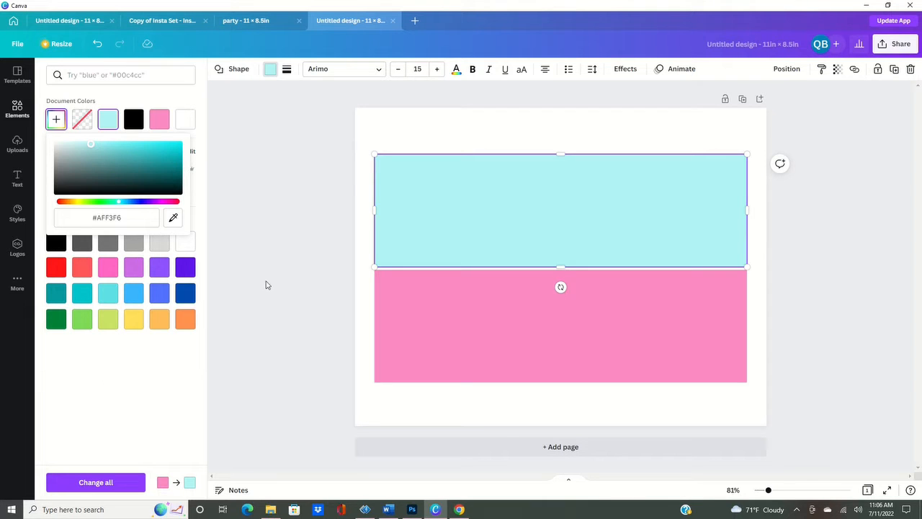
{"action": "left_click", "coordinate": [501, 318]}
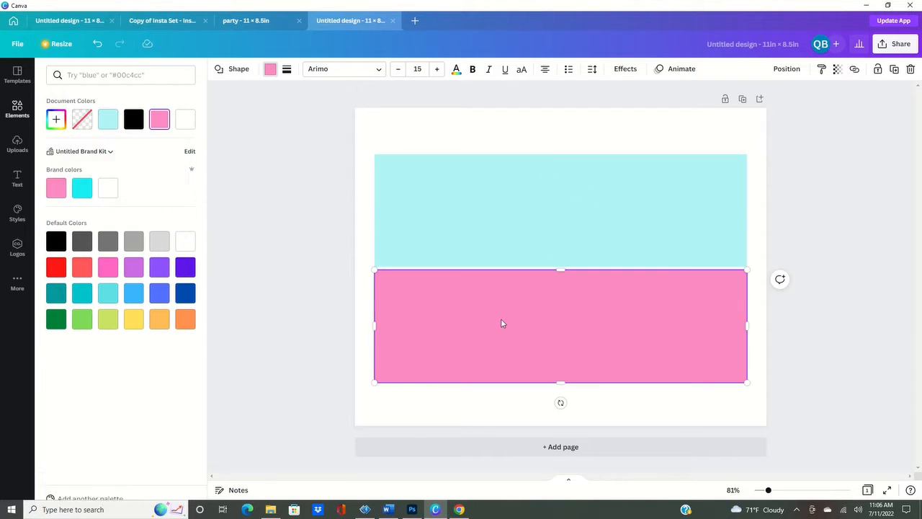
{"action": "left_click", "coordinate": [110, 124]}
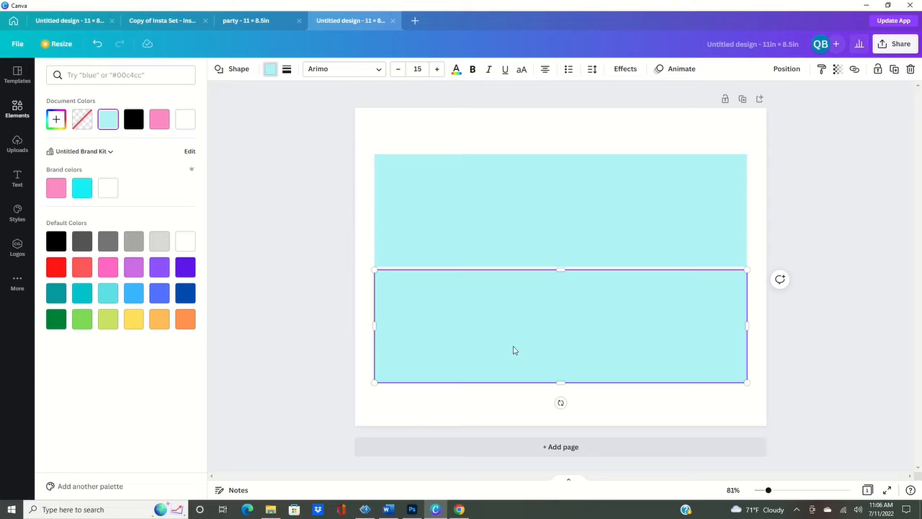
Place the uploaded yellow-and-purple teepee image, shrink it and center it low in the upper rectangle
{"action": "left_click", "coordinate": [545, 226]}
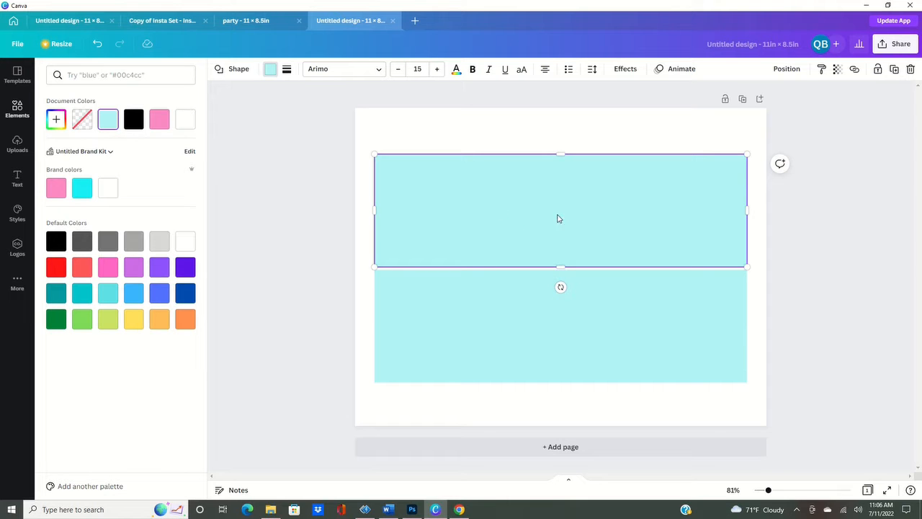
{"action": "left_click", "coordinate": [19, 157]}
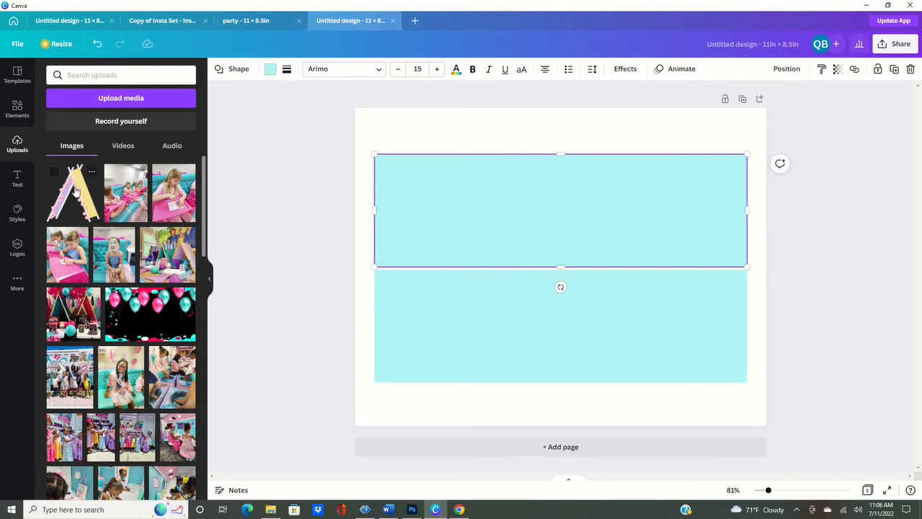
{"action": "left_click_drag", "start_coordinate": [75, 189], "coordinate": [465, 192]}
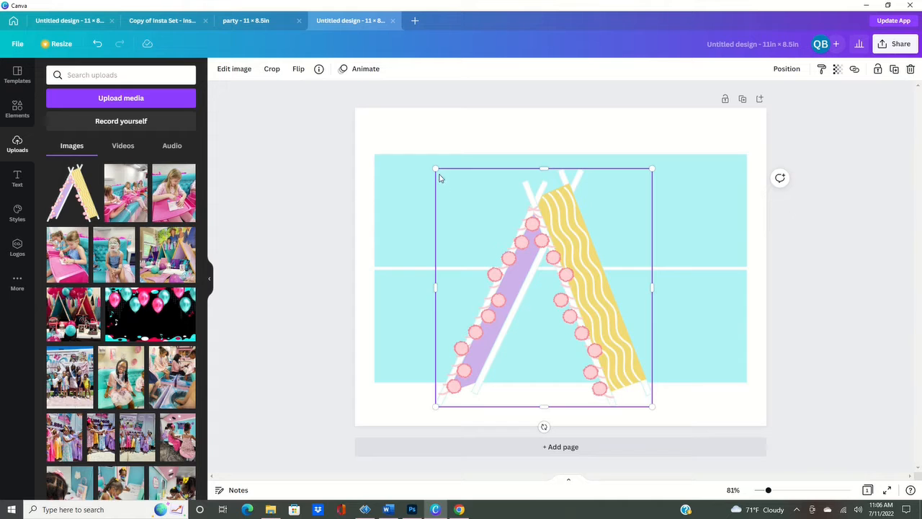
{"action": "left_click_drag", "start_coordinate": [436, 169], "coordinate": [576, 217]}
{"action": "left_click_drag", "start_coordinate": [604, 167], "coordinate": [587, 191]}
{"action": "left_click_drag", "start_coordinate": [567, 222], "coordinate": [573, 224]}
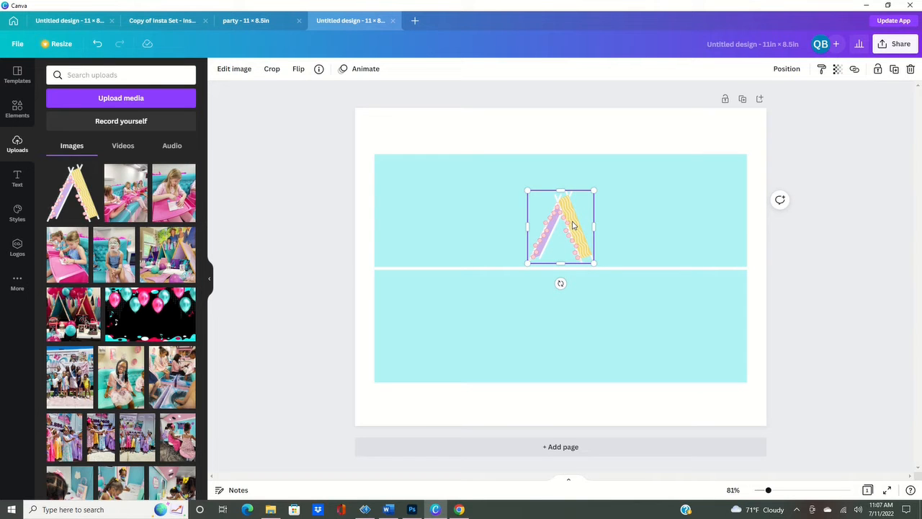
Upload the curly red-haired girl clipart, shrink it and place it at the base of the teepee
{"action": "left_click", "coordinate": [98, 102]}
{"action": "scroll", "coordinate": [48, 189], "scroll_direction": "up", "scroll_amount": 3}
{"action": "scroll", "coordinate": [49, 189], "scroll_direction": "down", "scroll_amount": 10}
{"action": "left_click", "coordinate": [39, 173]}
{"action": "left_click_drag", "start_coordinate": [453, 72], "coordinate": [454, 71]}
{"action": "double_click", "coordinate": [317, 94]}
{"action": "double_click", "coordinate": [411, 85]}
{"action": "left_click_drag", "start_coordinate": [412, 150], "coordinate": [650, 337]}
{"action": "left_click_drag", "start_coordinate": [679, 360], "coordinate": [551, 244]}
Enlarge the yellow teepee slightly and shift it so the red-haired girl sits at its lower left
{"action": "left_click_drag", "start_coordinate": [581, 221], "coordinate": [577, 223]}
{"action": "left_click", "coordinate": [578, 215]}
{"action": "left_click_drag", "start_coordinate": [594, 190], "coordinate": [601, 182]}
{"action": "left_click_drag", "start_coordinate": [558, 247], "coordinate": [565, 248]}
{"action": "left_click_drag", "start_coordinate": [570, 208], "coordinate": [577, 208]}
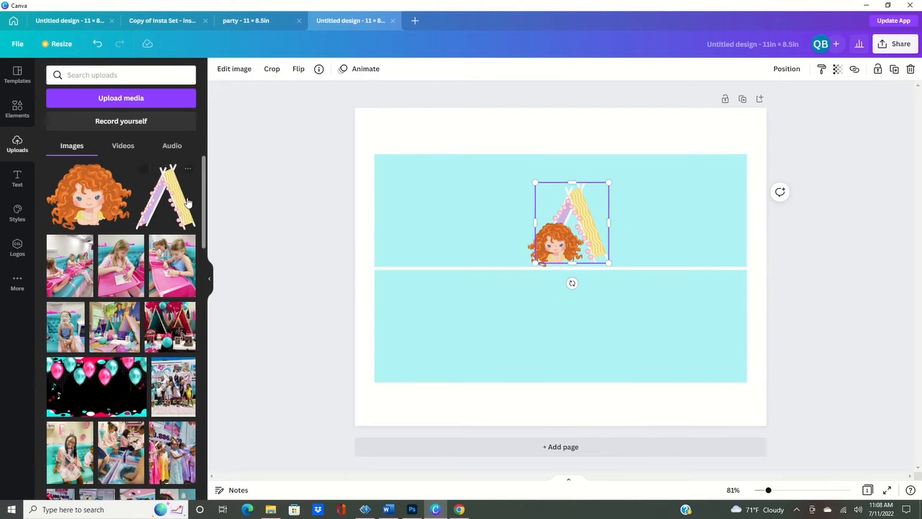
Upload the pastel purple teepee clipart, place it reduced beside the yellow teepee and send it backward
{"action": "left_click", "coordinate": [121, 98]}
{"action": "left_click", "coordinate": [165, 155]}
{"action": "left_click", "coordinate": [381, 253]}
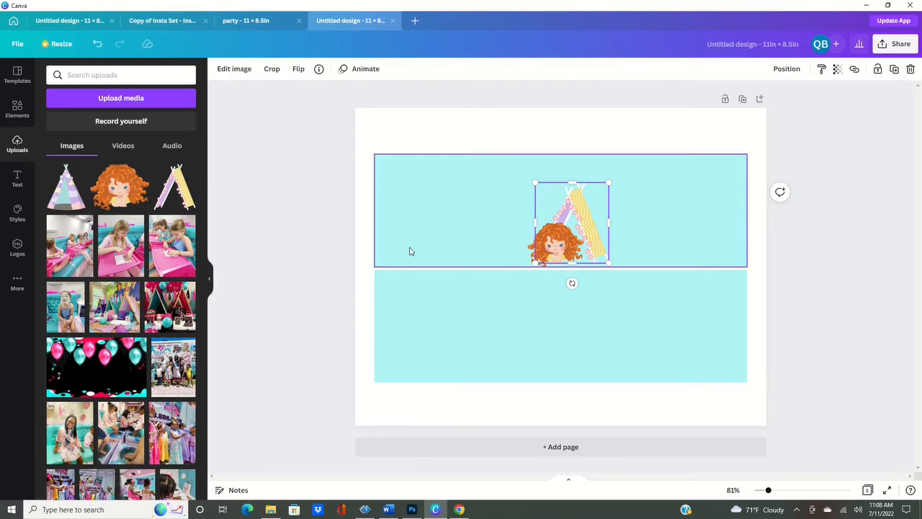
{"action": "left_click_drag", "start_coordinate": [465, 155], "coordinate": [507, 284]}
{"action": "mouse_move", "coordinate": [514, 226]}
{"action": "left_mouse_down"}
{"action": "mouse_move", "coordinate": [524, 228]}
{"action": "mouse_move", "coordinate": [515, 222]}
{"action": "left_mouse_up"}
{"action": "left_click", "coordinate": [785, 71]}
{"action": "left_click", "coordinate": [745, 99]}
Upload the dark-haired girl clipart and place it at reduced size in front of the purple teepee
{"action": "left_click", "coordinate": [121, 98]}
{"action": "left_click", "coordinate": [370, 100]}
{"action": "left_click", "coordinate": [380, 254]}
{"action": "left_click", "coordinate": [62, 195]}
{"action": "left_click_drag", "start_coordinate": [491, 148], "coordinate": [600, 332]}
{"action": "left_click_drag", "start_coordinate": [617, 359], "coordinate": [520, 202]}
{"action": "left_click_drag", "start_coordinate": [585, 216], "coordinate": [585, 212]}
{"action": "left_click_drag", "start_coordinate": [560, 246], "coordinate": [522, 236]}
Upload the small yellow clipart, place it reduced beside the dark-haired girl and change its layer order
{"action": "left_click", "coordinate": [121, 98]}
{"action": "left_click", "coordinate": [308, 199]}
{"action": "left_click", "coordinate": [380, 255]}
{"action": "left_click", "coordinate": [76, 193]}
{"action": "left_click_drag", "start_coordinate": [435, 150], "coordinate": [668, 367]}
{"action": "left_click_drag", "start_coordinate": [678, 376], "coordinate": [506, 253]}
{"action": "left_click", "coordinate": [787, 69]}
{"action": "left_click", "coordinate": [745, 97]}
Upload the barcode image from the clipart folder and add it to the page
{"action": "left_click", "coordinate": [17, 178]}
{"action": "left_click", "coordinate": [18, 144]}
{"action": "left_click", "coordinate": [121, 98]}
{"action": "left_click", "coordinate": [136, 36]}
{"action": "scroll", "coordinate": [267, 158], "scroll_direction": "down", "scroll_amount": 10}
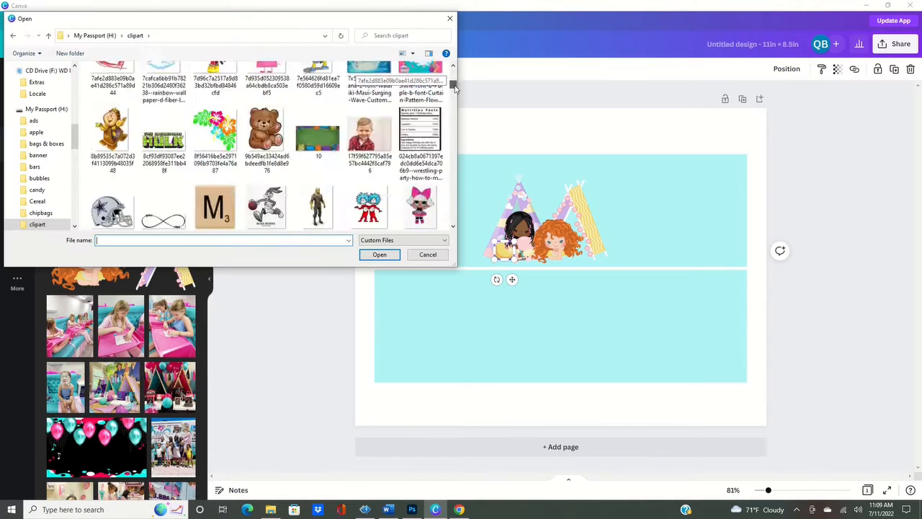
{"action": "left_click", "coordinate": [265, 160]}
{"action": "left_click", "coordinate": [377, 255]}
{"action": "left_click", "coordinate": [88, 200]}
Shrink the barcode, rotate it upright and place it near the right end of the upper rectangle
{"action": "left_click_drag", "start_coordinate": [597, 321], "coordinate": [679, 295]}
{"action": "left_click_drag", "start_coordinate": [644, 334], "coordinate": [735, 241]}
{"action": "left_click_drag", "start_coordinate": [715, 140], "coordinate": [614, 279]}
{"action": "left_click_drag", "start_coordinate": [594, 310], "coordinate": [712, 227]}
Upload the Nutrition Facts image, shrink it and place it near the left end of the upper rectangle
{"action": "left_click", "coordinate": [110, 99]}
{"action": "left_click_drag", "start_coordinate": [453, 73], "coordinate": [453, 125]}
{"action": "left_click", "coordinate": [370, 177]}
{"action": "left_click", "coordinate": [380, 255]}
{"action": "left_click", "coordinate": [75, 196]}
{"action": "left_click_drag", "start_coordinate": [474, 165], "coordinate": [560, 271]}
{"action": "left_click_drag", "start_coordinate": [592, 322], "coordinate": [423, 215]}
{"action": "left_click_drag", "start_coordinate": [479, 262], "coordinate": [469, 249]}
{"action": "left_click_drag", "start_coordinate": [436, 222], "coordinate": [442, 226]}
Add the heading "Sleepover" in pink, resize it to 48.2 and place it above the teepees
{"action": "left_click", "coordinate": [16, 178]}
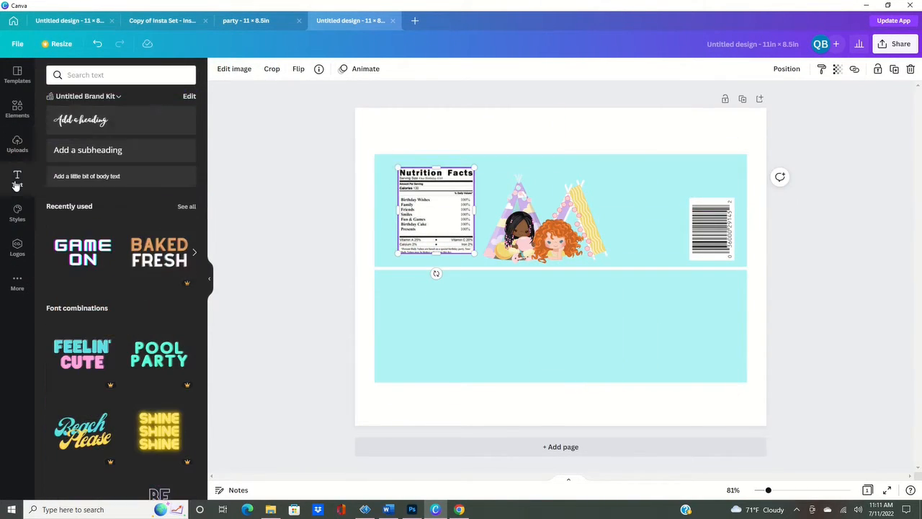
{"action": "left_click", "coordinate": [81, 120]}
{"action": "type", "text": "Sleep"}
{"action": "left_click", "coordinate": [365, 70]}
{"action": "left_click", "coordinate": [56, 189]}
{"action": "left_click_drag", "start_coordinate": [444, 293], "coordinate": [555, 200]}
{"action": "left_click_drag", "start_coordinate": [585, 160], "coordinate": [625, 149]}
{"action": "mouse_move", "coordinate": [574, 201]}
{"action": "left_mouse_down"}
{"action": "mouse_move", "coordinate": [553, 206]}
{"action": "mouse_move", "coordinate": [562, 209]}
{"action": "left_mouse_up"}
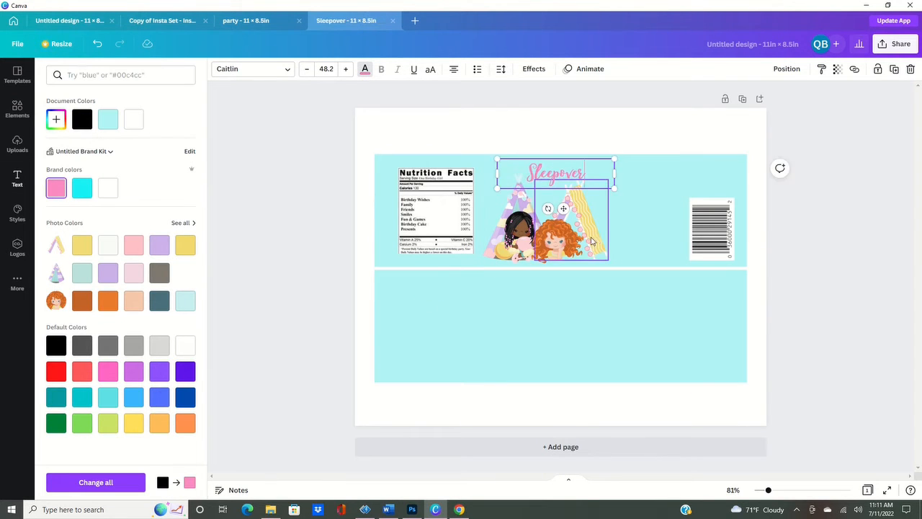
Shift the teepees, girls and yellow clipart to the right so the group sits beneath the Sleepover heading
{"action": "left_click_drag", "start_coordinate": [594, 241], "coordinate": [610, 240]}
{"action": "left_click_drag", "start_coordinate": [560, 244], "coordinate": [580, 243]}
{"action": "left_click_drag", "start_coordinate": [506, 227], "coordinate": [537, 235]}
{"action": "left_click_drag", "start_coordinate": [504, 251], "coordinate": [514, 251]}
Add a subheading "PARTY" below the Sleepover heading and set its font to Agrandir Black
{"action": "left_click", "coordinate": [556, 173]}
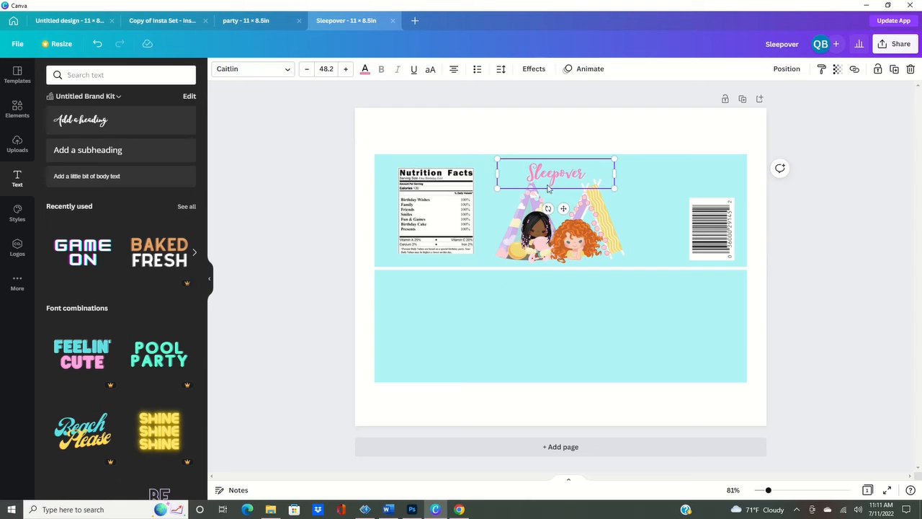
{"action": "left_click", "coordinate": [148, 152]}
{"action": "type", "text": "PARTY"}
{"action": "left_click", "coordinate": [252, 68]}
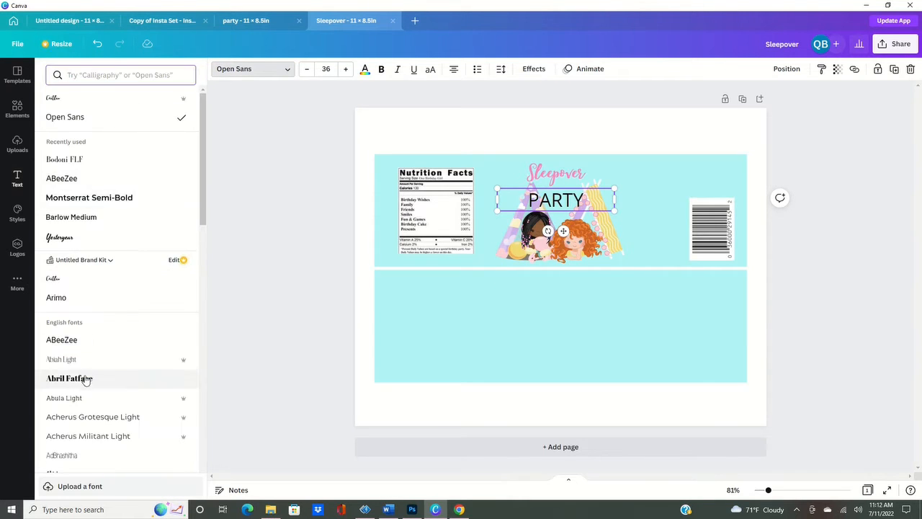
{"action": "scroll", "coordinate": [91, 341], "scroll_direction": "down", "scroll_amount": 2}
{"action": "left_click", "coordinate": [76, 388]}
Color the PARTY text purple and apply the Splice effect
{"action": "left_click", "coordinate": [364, 68]}
{"action": "left_click", "coordinate": [134, 400]}
{"action": "left_click", "coordinate": [142, 373]}
{"action": "left_click", "coordinate": [533, 68]}
{"action": "left_click", "coordinate": [119, 195]}
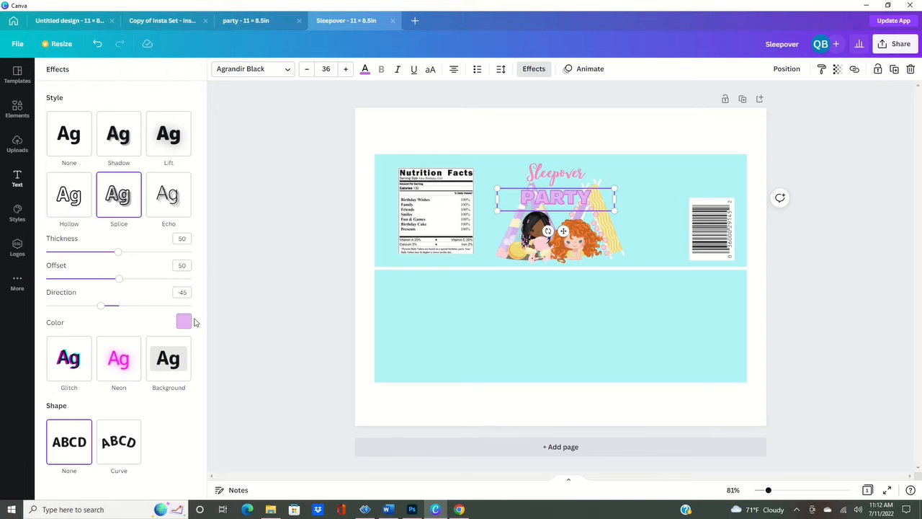
Set the Splice effect's color to turquoise and shrink the PARTY text to size 23.9 beneath Sleepover
{"action": "left_click", "coordinate": [184, 322]}
{"action": "left_click", "coordinate": [57, 404]}
{"action": "left_click", "coordinate": [102, 487]}
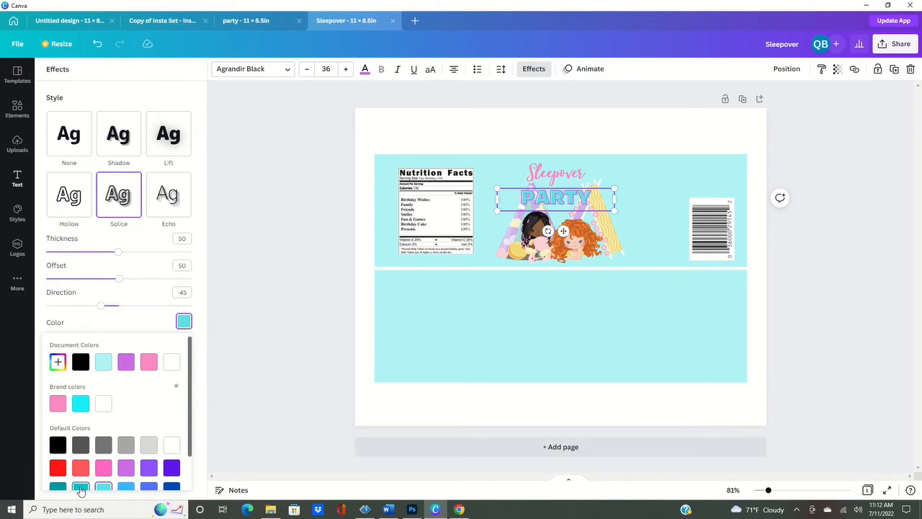
{"action": "scroll", "coordinate": [101, 480], "scroll_direction": "down", "scroll_amount": 1}
{"action": "left_click", "coordinate": [83, 448]}
{"action": "left_click_drag", "start_coordinate": [615, 210], "coordinate": [576, 190]}
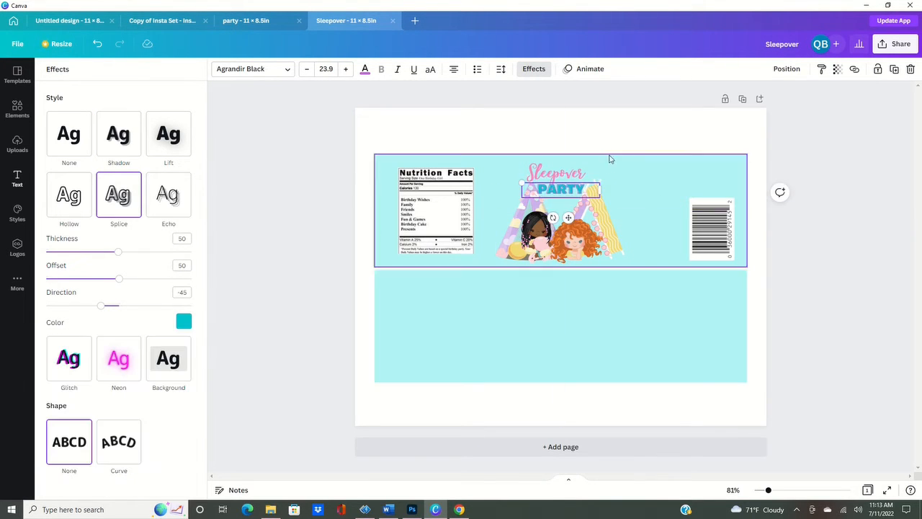
Duplicate the barcode and the Nutrition Facts image and place the copies at matching spots in the lower rectangle
{"action": "left_click", "coordinate": [721, 221]}
{"action": "left_click", "coordinate": [894, 70]}
{"action": "left_click_drag", "start_coordinate": [718, 246], "coordinate": [713, 354]}
{"action": "left_click", "coordinate": [435, 216]}
{"action": "left_click", "coordinate": [894, 68]}
{"action": "left_click_drag", "start_coordinate": [441, 225], "coordinate": [435, 330]}
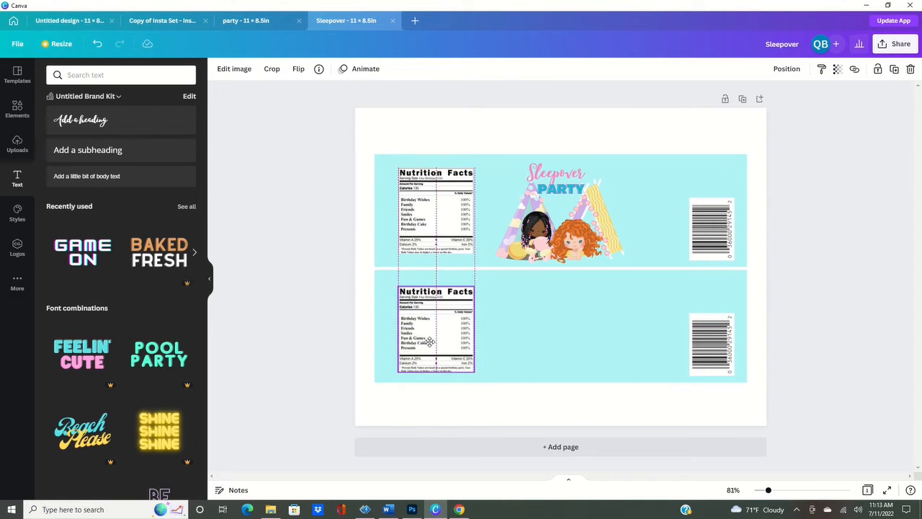
Duplicate the yellow teepee, the red-haired girl and the purple teepee, placing the copies in the lower rectangle
{"action": "left_click", "coordinate": [607, 221]}
{"action": "left_click", "coordinate": [894, 68]}
{"action": "left_click_drag", "start_coordinate": [571, 245], "coordinate": [571, 366]}
{"action": "left_click", "coordinate": [524, 206]}
{"action": "key", "text": "ctrl+d"}
{"action": "left_click_drag", "start_coordinate": [535, 262], "coordinate": [532, 369]}
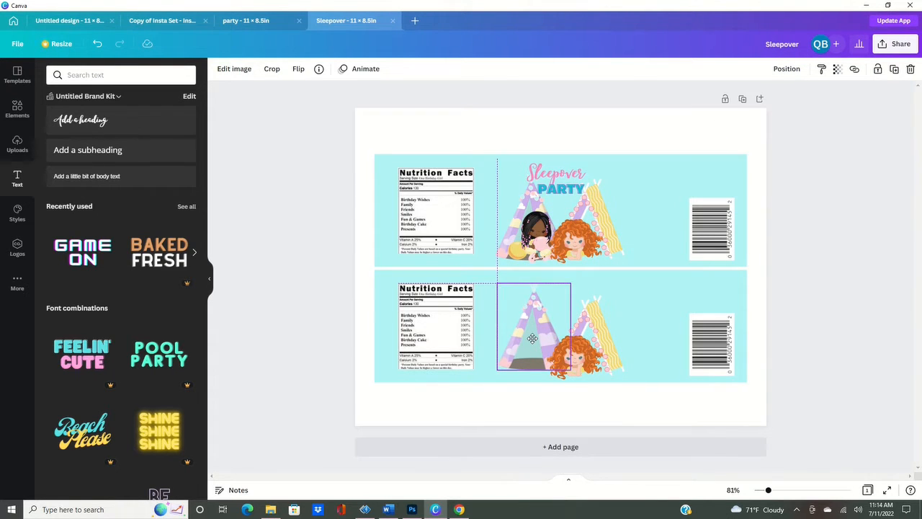
Duplicate the dark-haired girl into the lower rectangle and position the copy in front of the purple teepee
{"action": "left_click", "coordinate": [539, 227]}
{"action": "key", "text": "ctrl+d"}
{"action": "left_click_drag", "start_coordinate": [539, 230], "coordinate": [539, 358]}
{"action": "left_click_drag", "start_coordinate": [538, 314], "coordinate": [537, 316]}
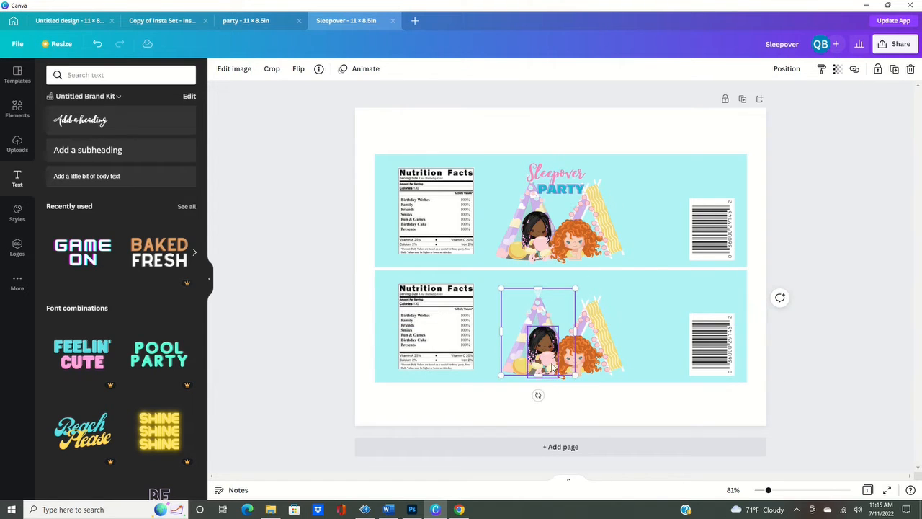
Duplicate the PARTY text above the lower teepees and adjust the placement of the clipart beneath it
{"action": "left_click", "coordinate": [566, 192]}
{"action": "key", "text": "ctrl+d"}
{"action": "left_click_drag", "start_coordinate": [566, 191], "coordinate": [558, 311]}
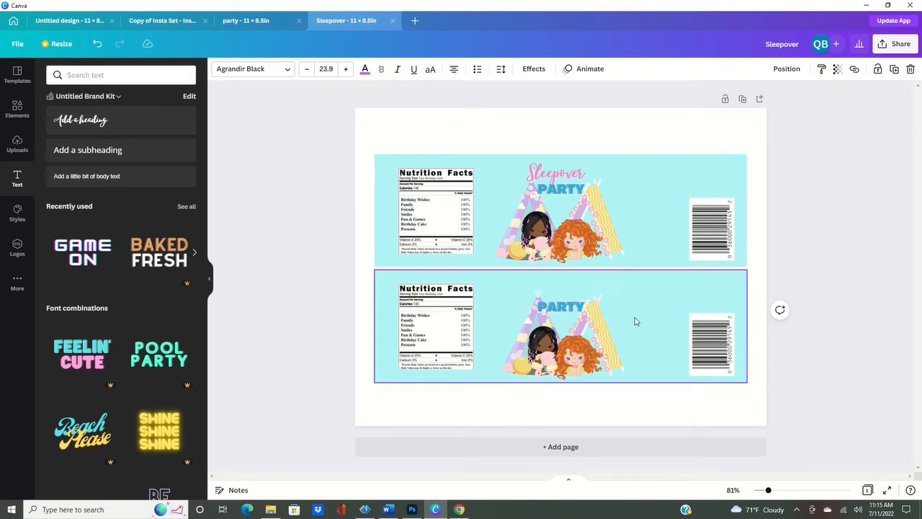
{"action": "left_click_drag", "start_coordinate": [503, 354], "coordinate": [514, 368]}
Duplicate the Sleepover heading above the lower PARTY text and center the heading horizontally on the page
{"action": "left_click", "coordinate": [555, 173]}
{"action": "key", "text": "ctrl+d"}
{"action": "left_click_drag", "start_coordinate": [570, 199], "coordinate": [561, 290]}
{"action": "left_click", "coordinate": [776, 71]}
{"action": "left_click", "coordinate": [792, 177]}
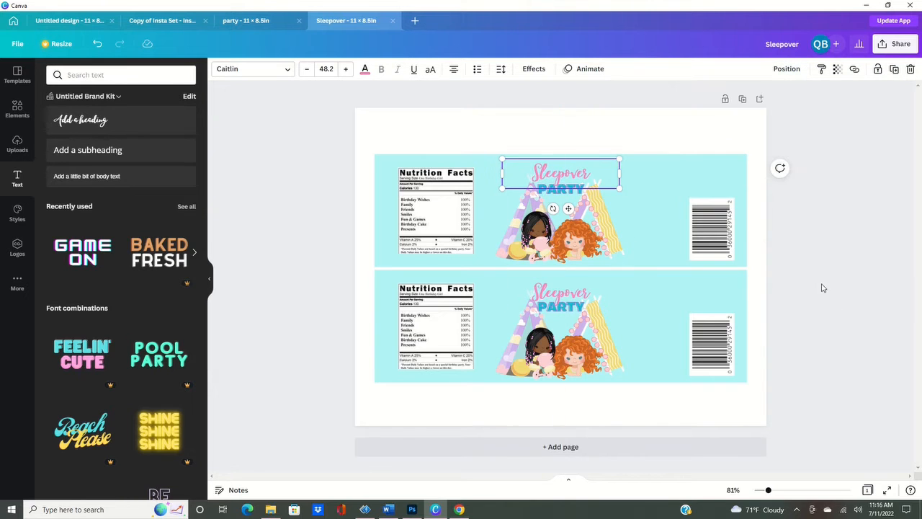
Open the download options for the finished Sleepover wrap label design
{"action": "left_click", "coordinate": [826, 229]}
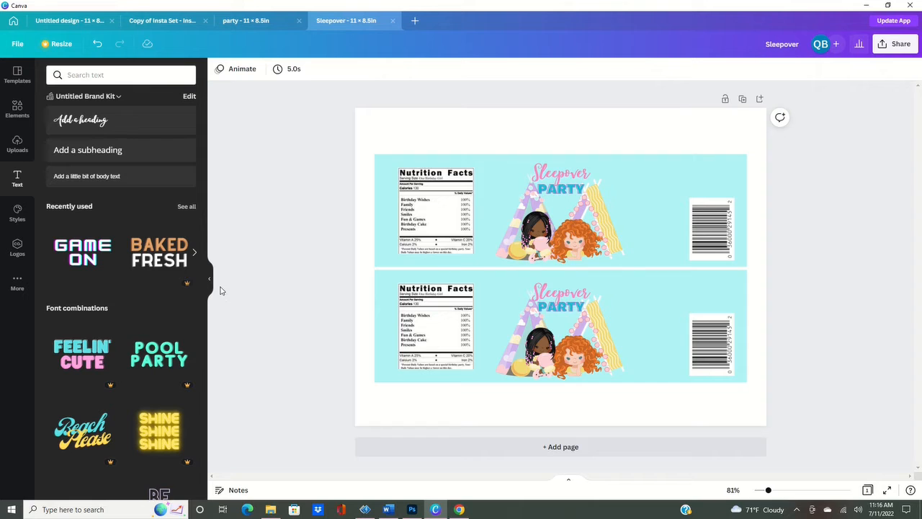
{"action": "left_click", "coordinate": [886, 55]}
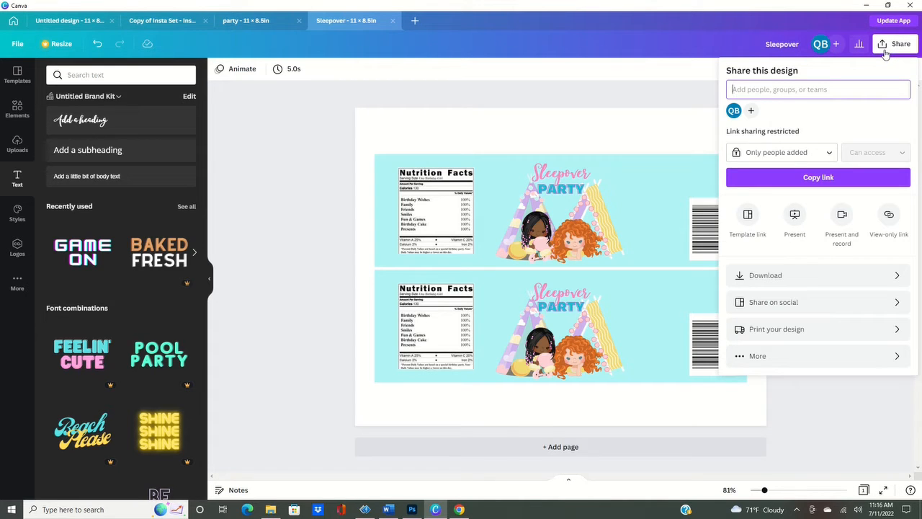
{"action": "left_click", "coordinate": [898, 279]}
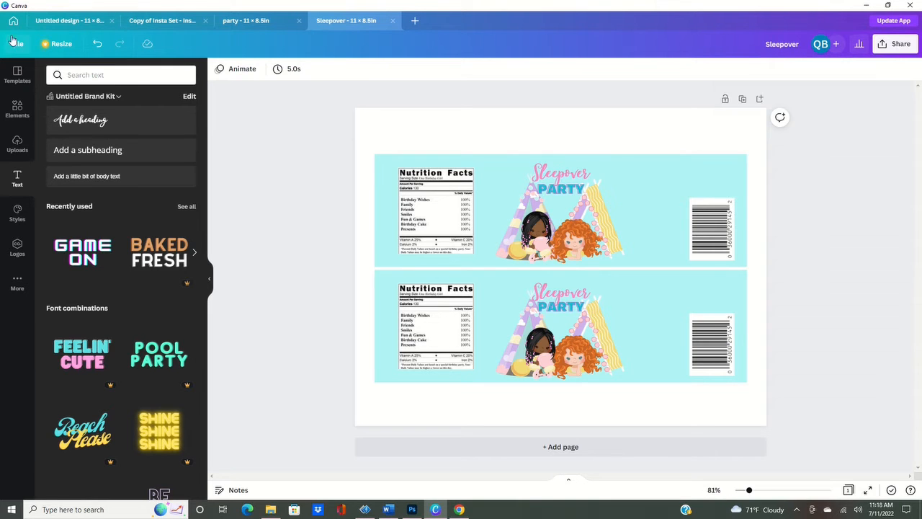
Create a new blank custom-size design 8.5 in wide and 11 in high
{"action": "left_click", "coordinate": [13, 21]}
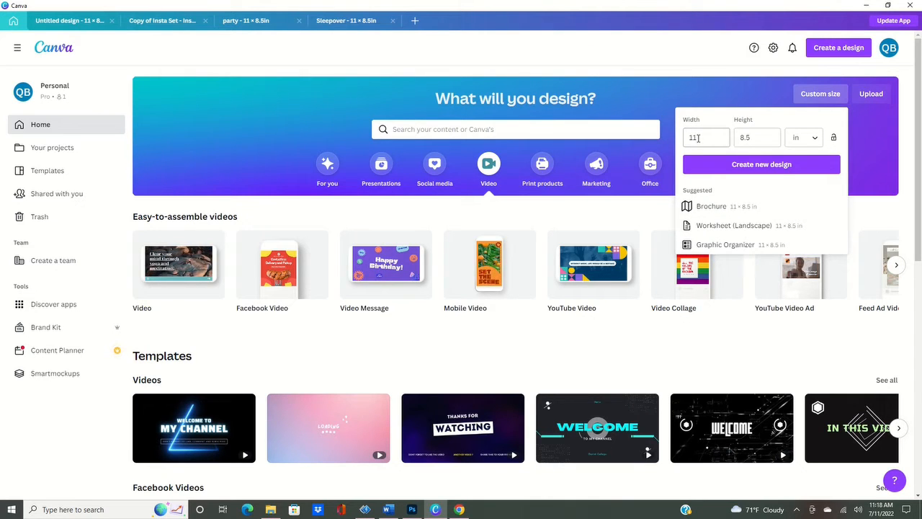
{"action": "left_click_drag", "start_coordinate": [711, 137], "coordinate": [681, 146]}
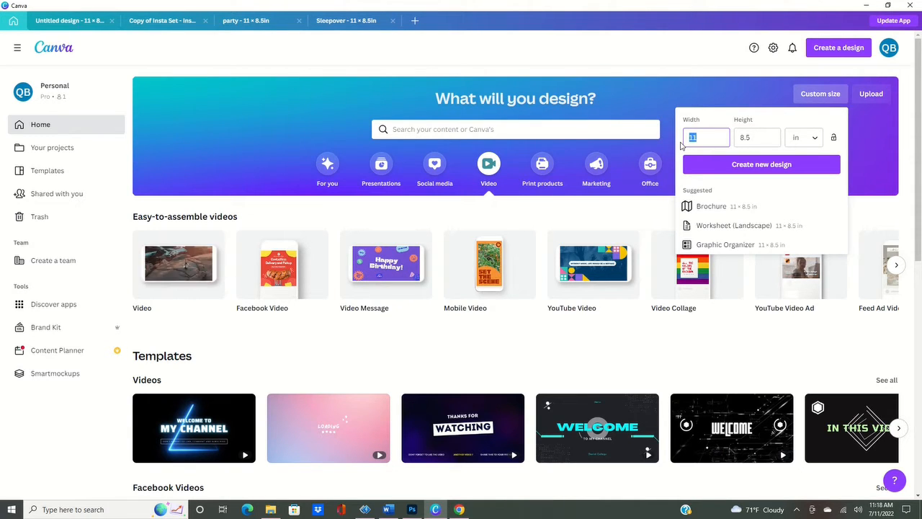
{"action": "type", "text": "8"}
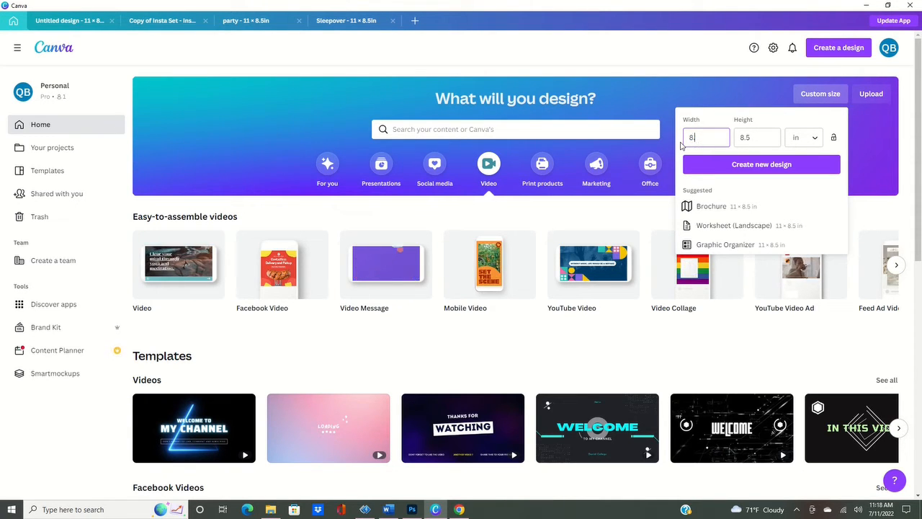
{"action": "type", "text": ".5"}
{"action": "left_click_drag", "start_coordinate": [750, 137], "coordinate": [735, 144]}
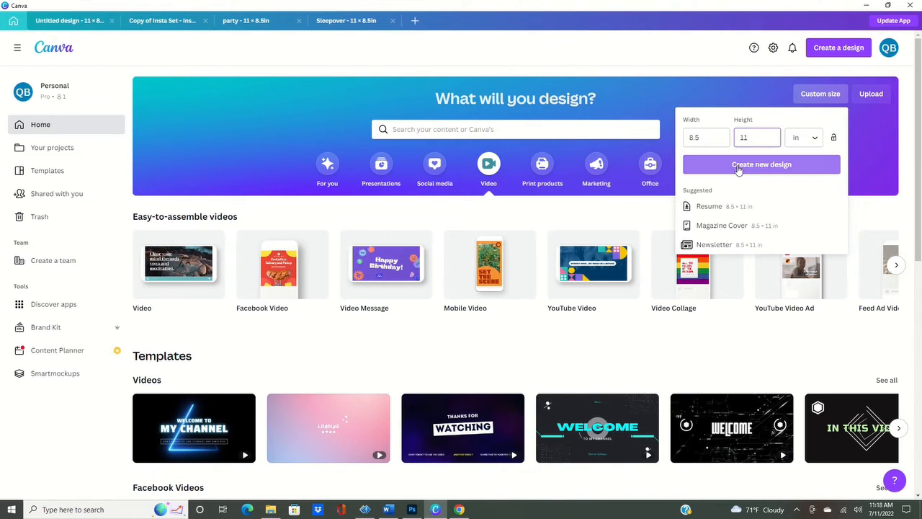
{"action": "left_click", "coordinate": [739, 166]}
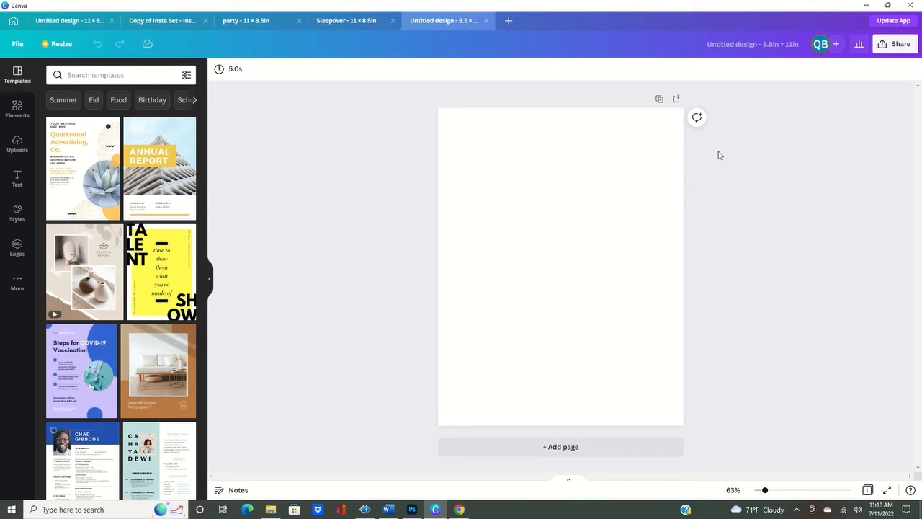
Add a circle to the blank page and fill it with the pink brand color
{"action": "left_click", "coordinate": [17, 108]}
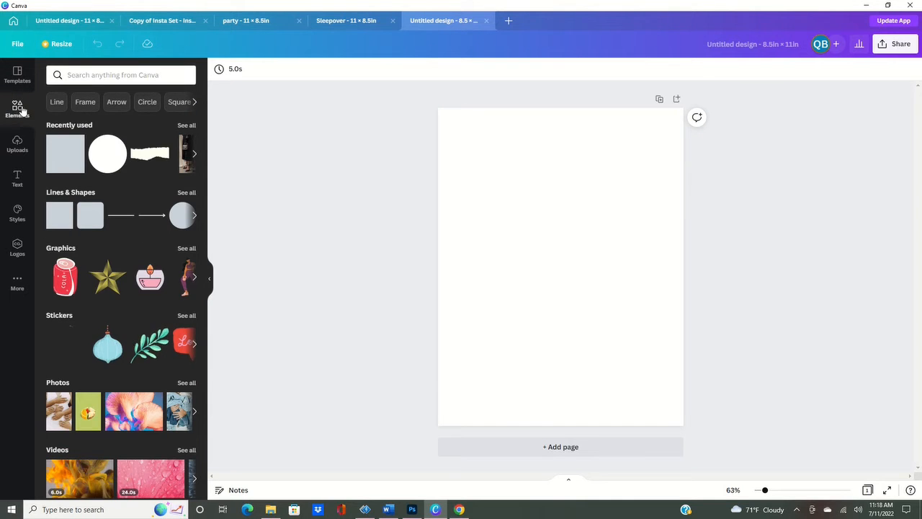
{"action": "left_click", "coordinate": [109, 164]}
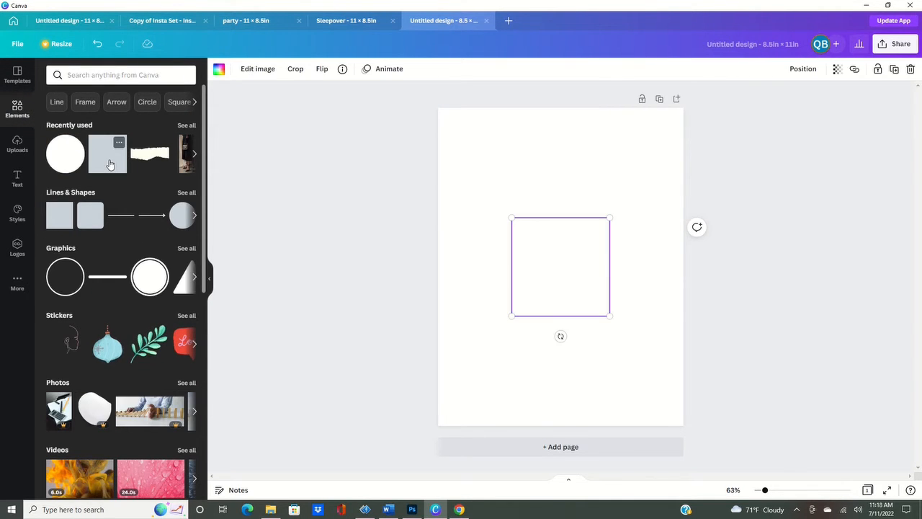
{"action": "left_click", "coordinate": [223, 73]}
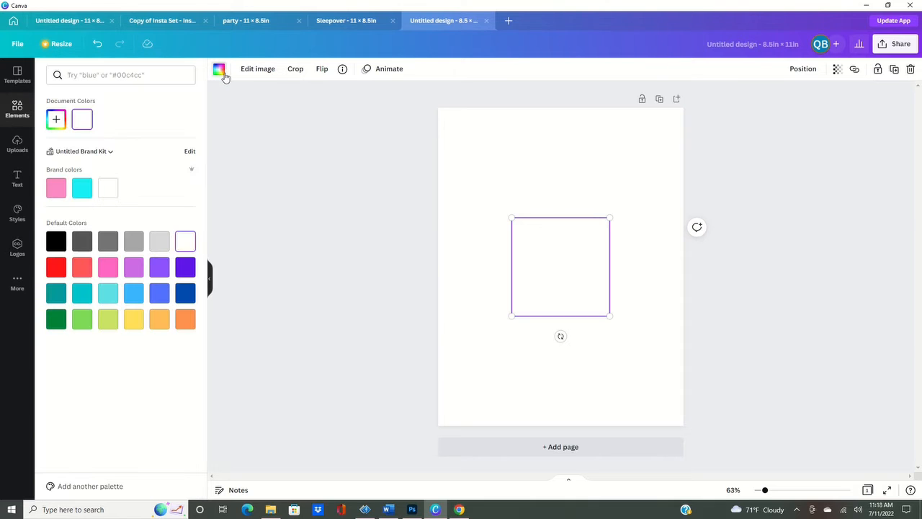
{"action": "left_click", "coordinate": [57, 188]}
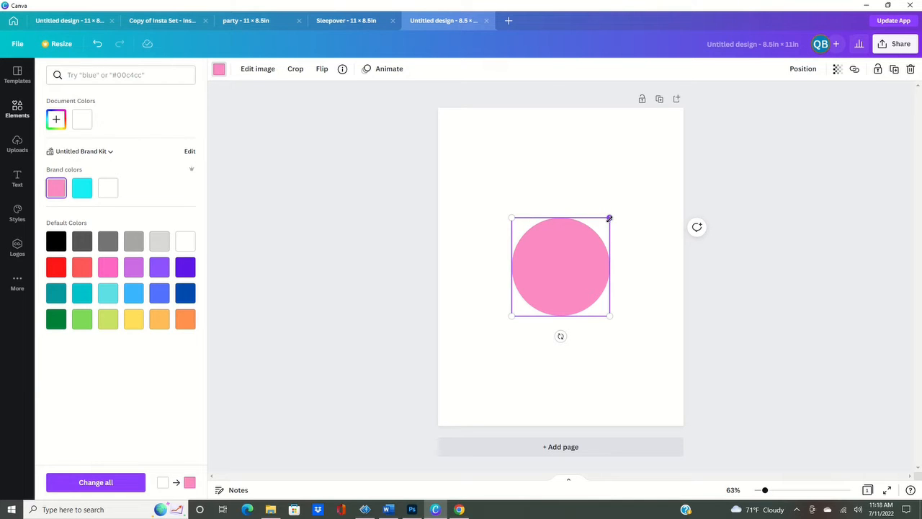
Resize the pink circle to 3 x 3 in and move it to the left half of the page at mid-height
{"action": "left_click_drag", "start_coordinate": [608, 220], "coordinate": [598, 229]}
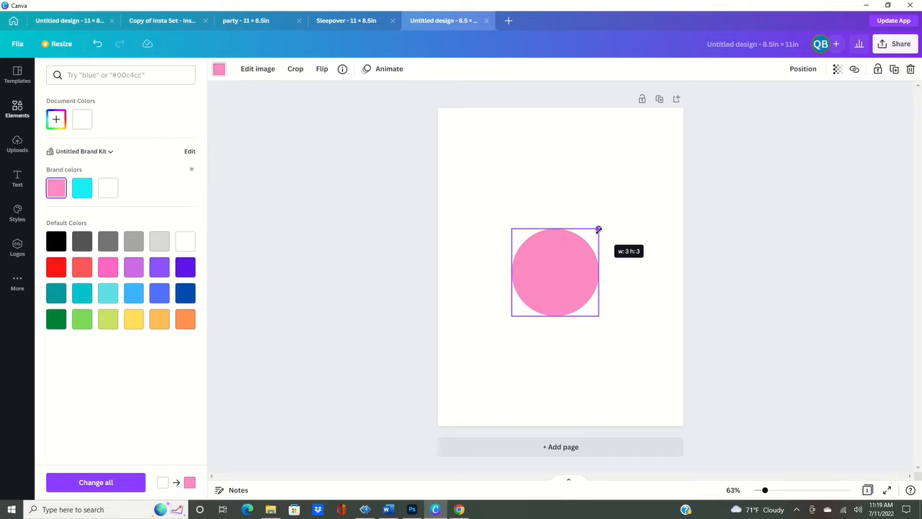
{"action": "left_click_drag", "start_coordinate": [599, 229], "coordinate": [599, 230]}
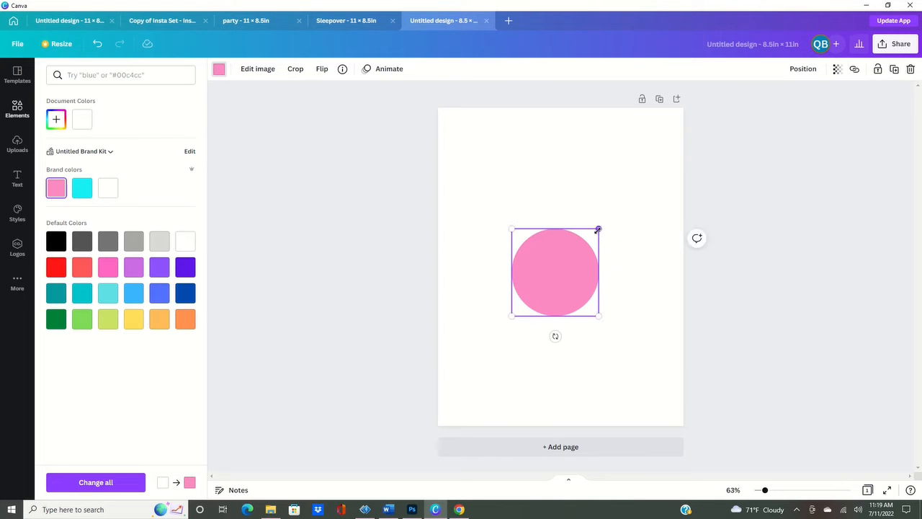
{"action": "left_click_drag", "start_coordinate": [568, 289], "coordinate": [528, 280]}
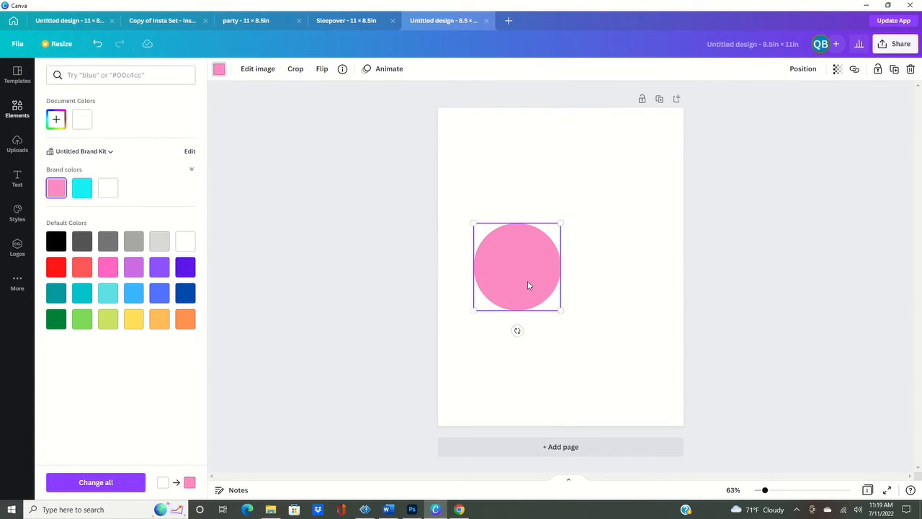
Duplicate the pink circle and place the copy beside it on the right half of the page with a small gap
{"action": "left_click", "coordinate": [895, 68]}
{"action": "left_click_drag", "start_coordinate": [520, 286], "coordinate": [602, 277]}
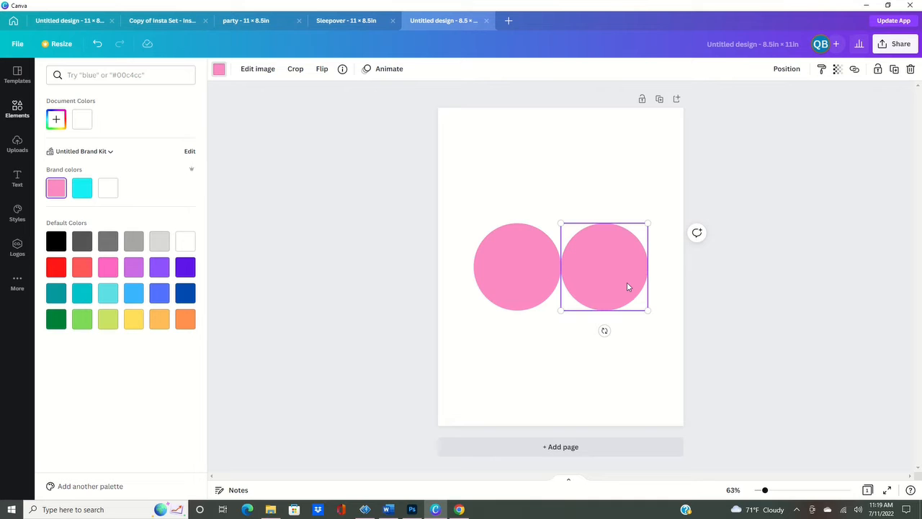
{"action": "left_click_drag", "start_coordinate": [627, 286], "coordinate": [629, 286]}
{"action": "left_click", "coordinate": [545, 271], "text": "shift"}
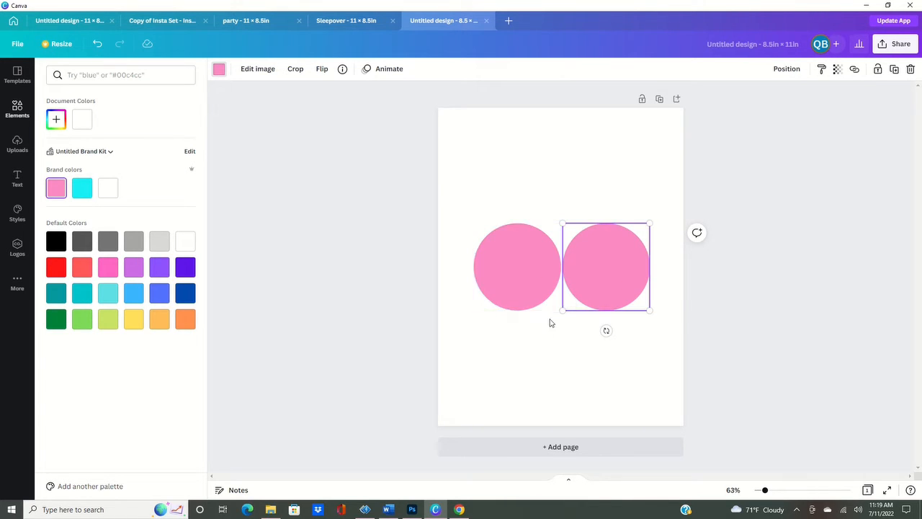
Duplicate the pink circle twice and place the copies as a row directly above the existing pair
{"action": "left_click", "coordinate": [895, 70]}
{"action": "left_click_drag", "start_coordinate": [667, 283], "coordinate": [579, 186]}
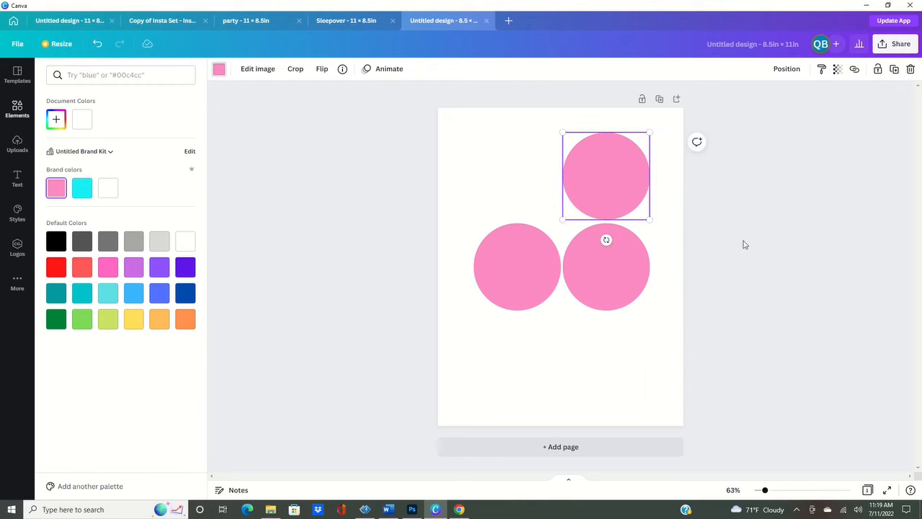
{"action": "left_click", "coordinate": [894, 69]}
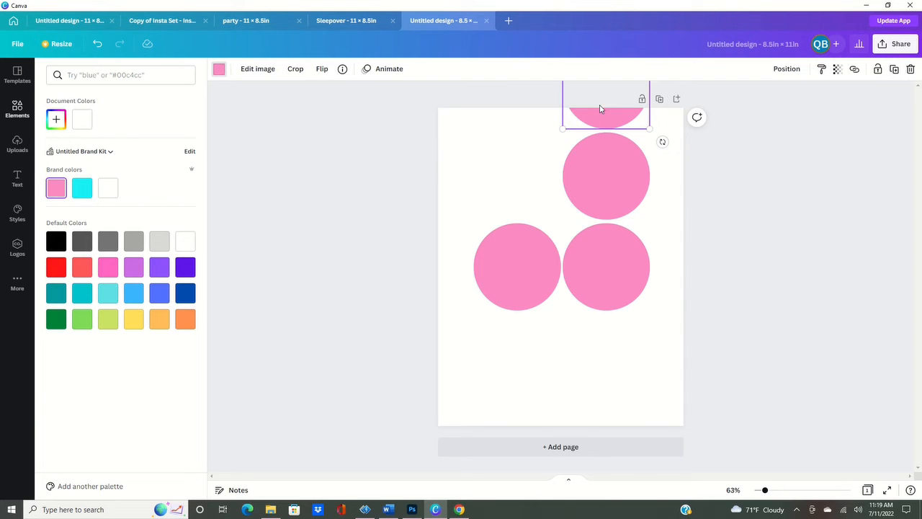
{"action": "left_click_drag", "start_coordinate": [603, 119], "coordinate": [512, 210]}
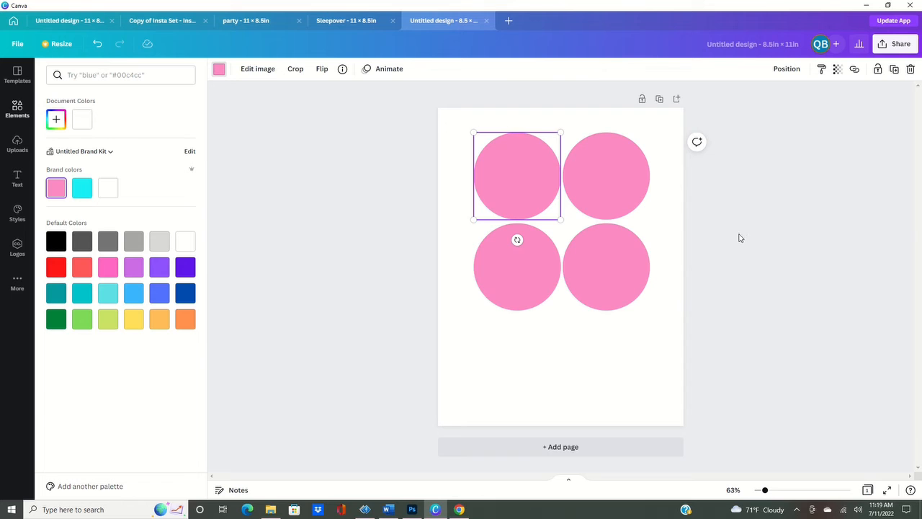
Duplicate the circle twice to form a third row at the page bottom, aligning the left copy with the column above
{"action": "left_click", "coordinate": [896, 71]}
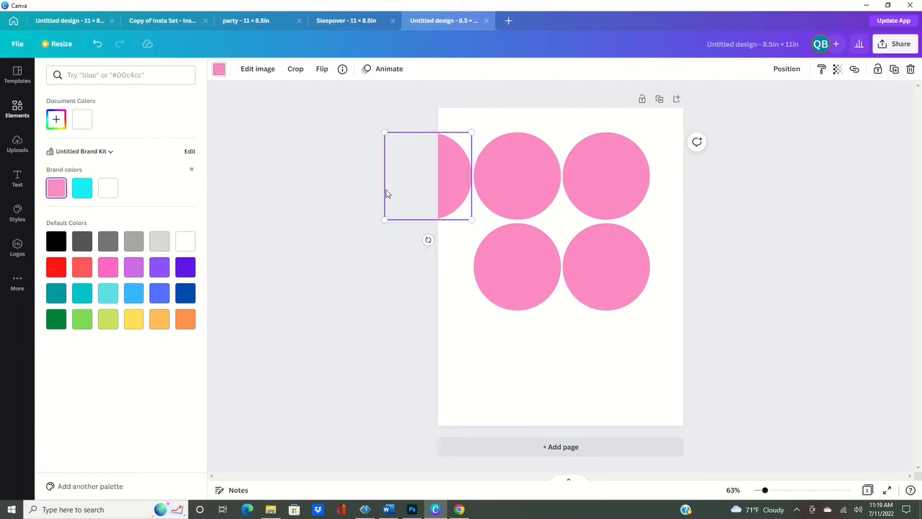
{"action": "left_click_drag", "start_coordinate": [452, 185], "coordinate": [543, 359]}
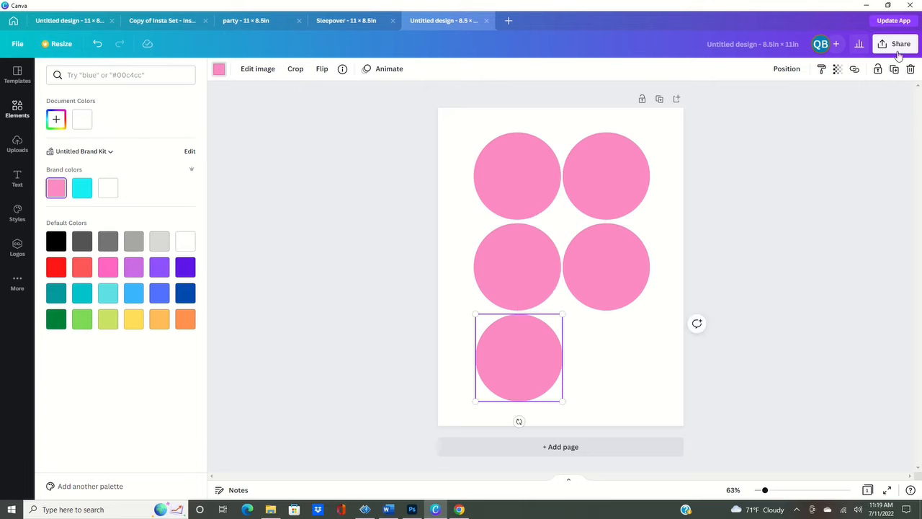
{"action": "left_click", "coordinate": [895, 70]}
{"action": "left_click_drag", "start_coordinate": [520, 393], "coordinate": [602, 384]}
{"action": "left_click", "coordinate": [533, 385], "text": "shift"}
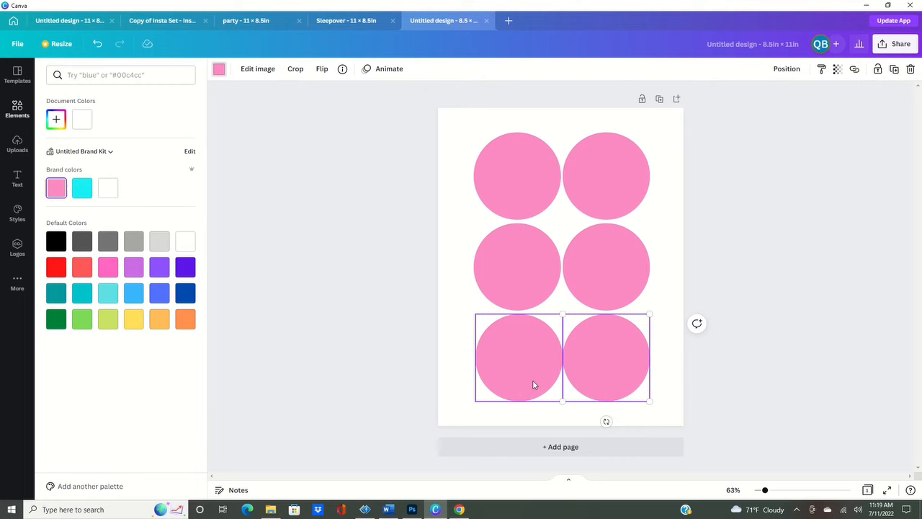
{"action": "left_click", "coordinate": [530, 382]}
{"action": "left_click_drag", "start_coordinate": [527, 382], "coordinate": [524, 377]}
{"action": "key", "text": "Escape"}
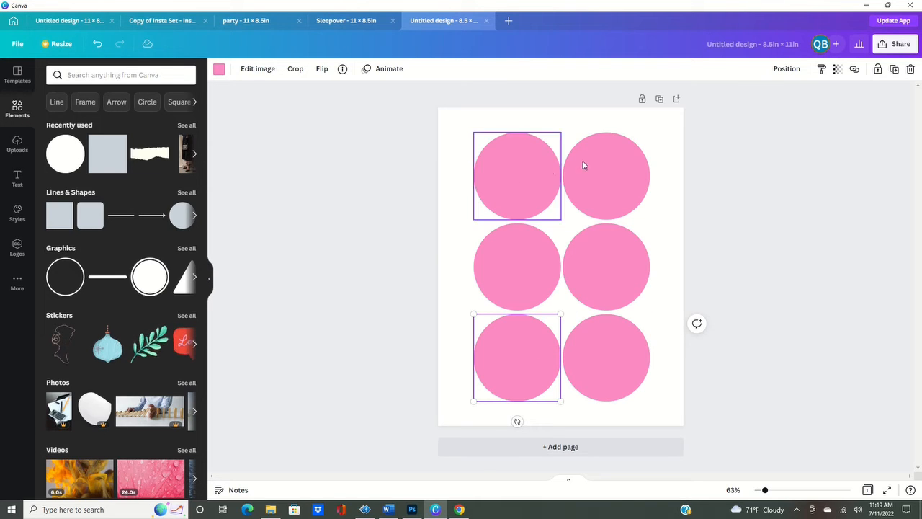
Fill the upper-left circle on the page with turquoise
{"action": "left_click", "coordinate": [597, 372], "text": "shift"}
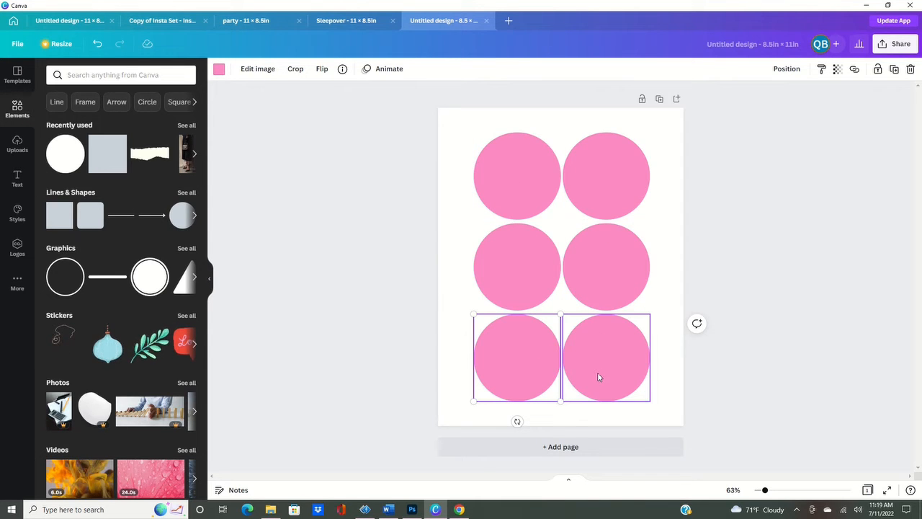
{"action": "left_click", "coordinate": [521, 193]}
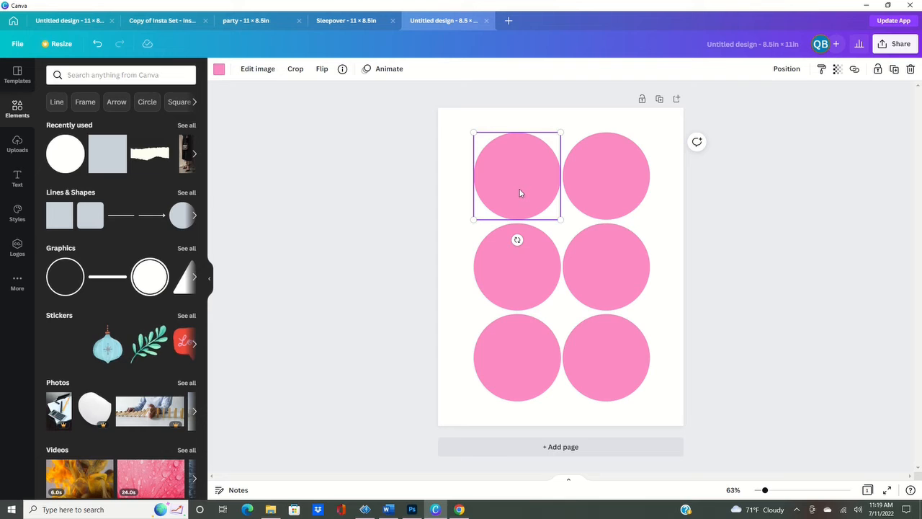
{"action": "left_click", "coordinate": [219, 70]}
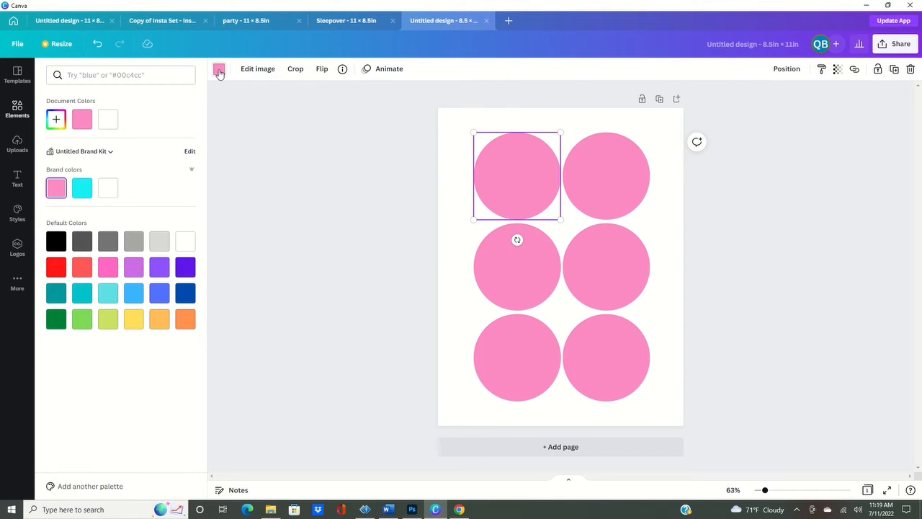
{"action": "left_click", "coordinate": [112, 292]}
Place the uploaded purple teepee on the upper-left circle and the yellow-and-purple teepee on the upper-right circle
{"action": "left_click", "coordinate": [17, 145]}
{"action": "left_click_drag", "start_coordinate": [172, 259], "coordinate": [609, 305]}
{"action": "left_click", "coordinate": [592, 200]}
{"action": "left_click", "coordinate": [166, 325]}
{"action": "left_click_drag", "start_coordinate": [642, 338], "coordinate": [625, 175]}
Recolor the upper-right circle pale mint and the middle-right circle lavender using colors picked from the teepee images
{"action": "left_click", "coordinate": [641, 177]}
{"action": "left_click", "coordinate": [219, 70]}
{"action": "left_click", "coordinate": [83, 245]}
{"action": "left_click", "coordinate": [160, 273]}
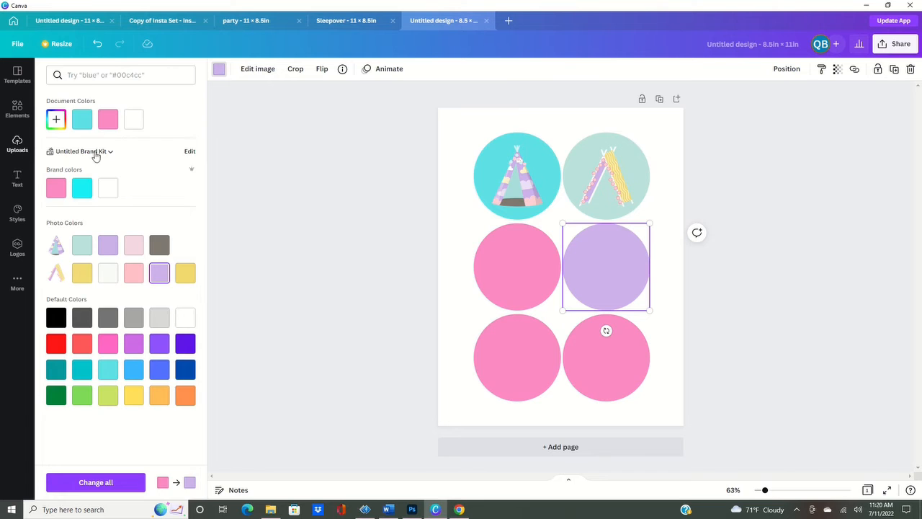
Upload the pink teepee image SLUMBER-PARTY-TENTS-clipart-BRAID-AFRO-08 from the MUJKA-SLUMBER-PARTY-TENTS-AA-BRAID folder
{"action": "left_click", "coordinate": [17, 108]}
{"action": "left_click", "coordinate": [18, 144]}
{"action": "left_click", "coordinate": [167, 325]}
{"action": "left_click", "coordinate": [121, 97]}
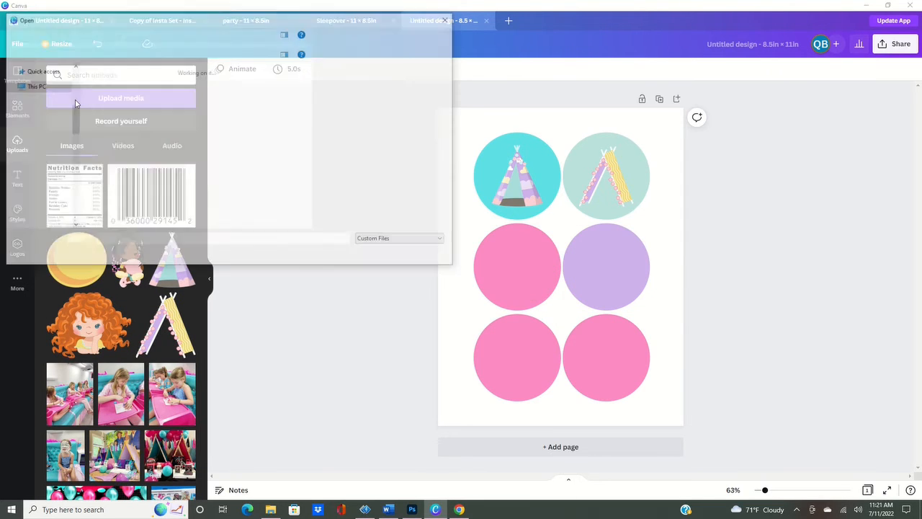
{"action": "double_click", "coordinate": [372, 114]}
{"action": "left_click", "coordinate": [163, 169]}
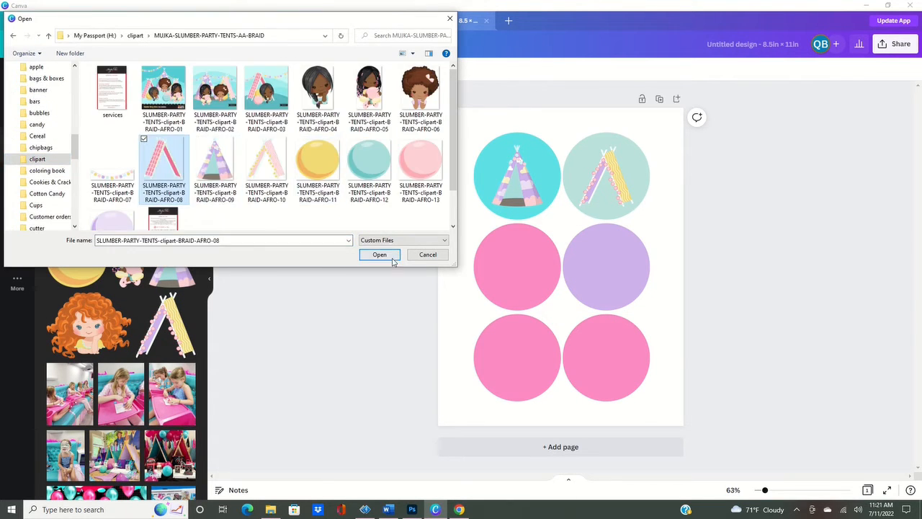
{"action": "left_click", "coordinate": [389, 256]}
Add the pink teepee to the page, fitting and centering it on the lavender middle-right circle
{"action": "left_click", "coordinate": [66, 185]}
{"action": "left_click_drag", "start_coordinate": [547, 273], "coordinate": [589, 268]}
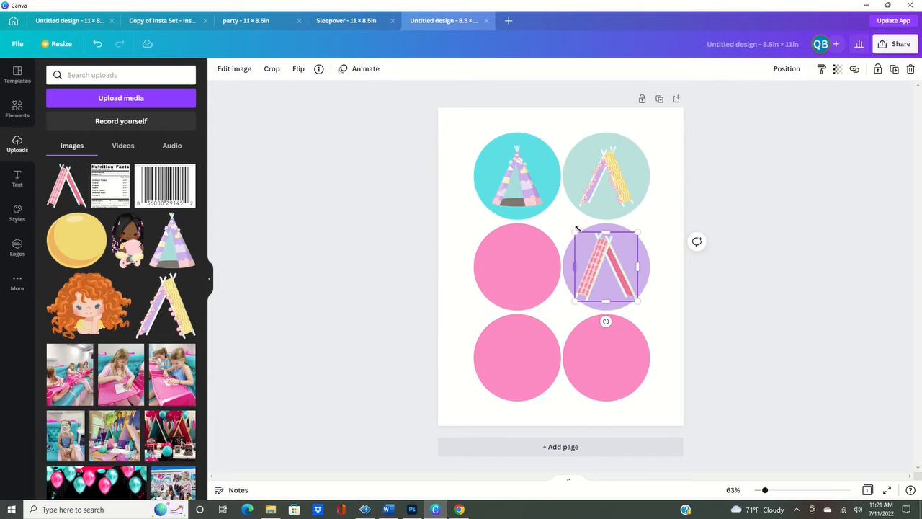
{"action": "double_click", "coordinate": [590, 269]}
{"action": "left_click", "coordinate": [575, 264]}
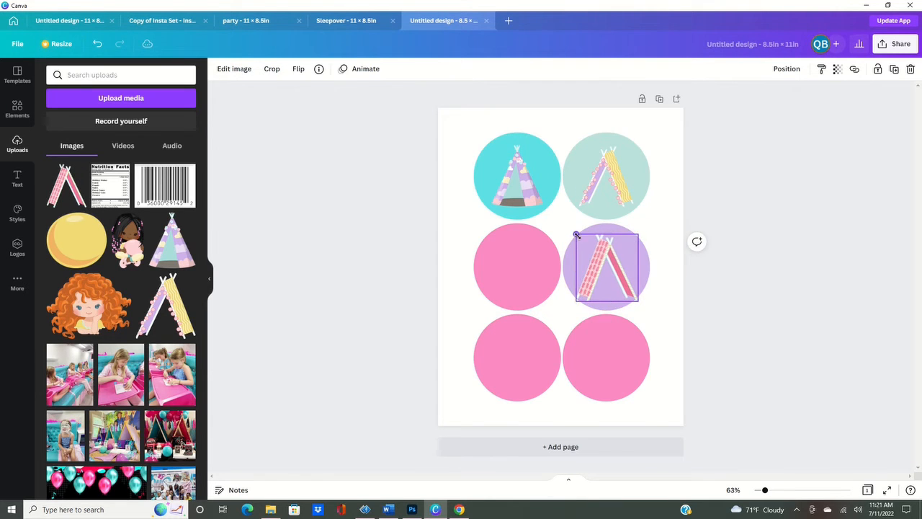
Duplicate the yellow-and-purple teepee and place the copy on the middle-left pink circle
{"action": "left_click", "coordinate": [522, 277]}
{"action": "left_click", "coordinate": [613, 179]}
{"action": "left_click", "coordinate": [894, 69]}
{"action": "left_click_drag", "start_coordinate": [622, 185], "coordinate": [527, 269]}
Duplicate the purple teepee onto the lower-right circle and the pink teepee onto the lower-left circle
{"action": "left_click", "coordinate": [520, 189]}
{"action": "left_click", "coordinate": [894, 69]}
{"action": "left_click_drag", "start_coordinate": [531, 208], "coordinate": [615, 375]}
{"action": "left_click", "coordinate": [613, 268]}
{"action": "left_click", "coordinate": [895, 69]}
{"action": "left_click_drag", "start_coordinate": [599, 283], "coordinate": [500, 366]}
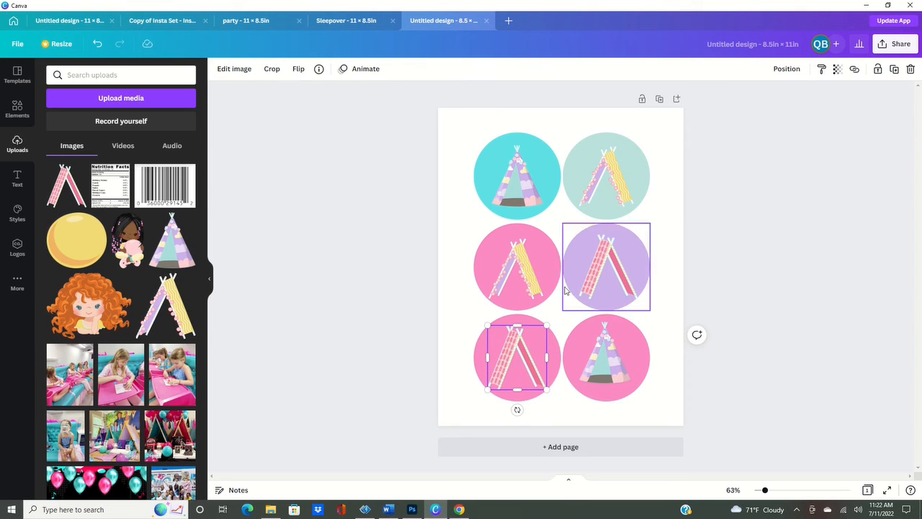
Recolor the lower-right circle yellow from the teepee's colors and the lower-left circle with the bright cyan brand color
{"action": "left_click", "coordinate": [572, 351]}
{"action": "left_click", "coordinate": [219, 70]}
{"action": "left_click", "coordinate": [82, 273]}
{"action": "left_click", "coordinate": [553, 341]}
{"action": "left_click", "coordinate": [108, 245]}
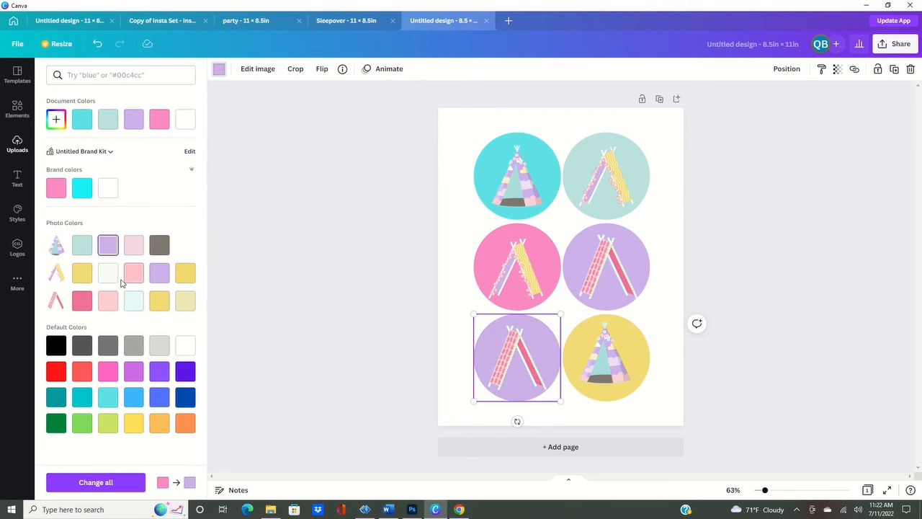
{"action": "left_click", "coordinate": [133, 273]}
{"action": "left_click", "coordinate": [83, 188]}
Fill the middle-left circle behind the yellow-and-purple teepee with the lavender document color
{"action": "left_click", "coordinate": [551, 248]}
{"action": "left_click", "coordinate": [133, 119]}
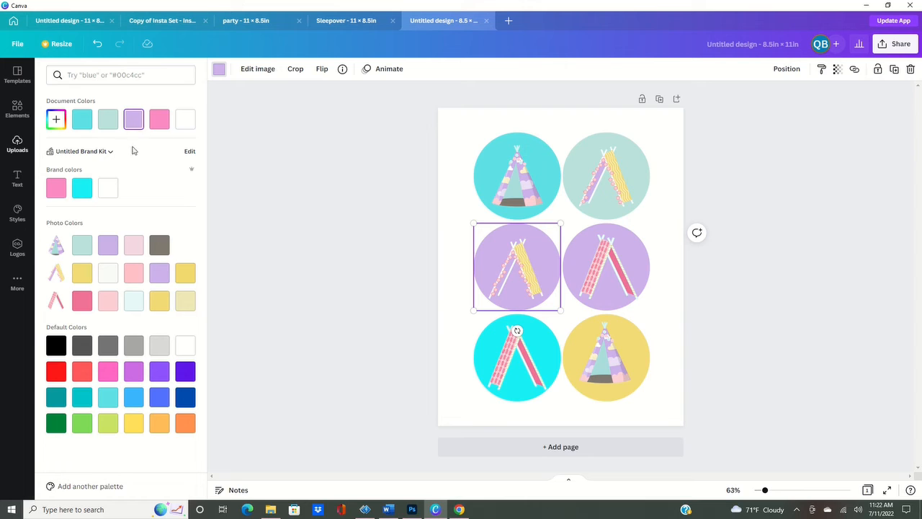
{"action": "left_click", "coordinate": [726, 352]}
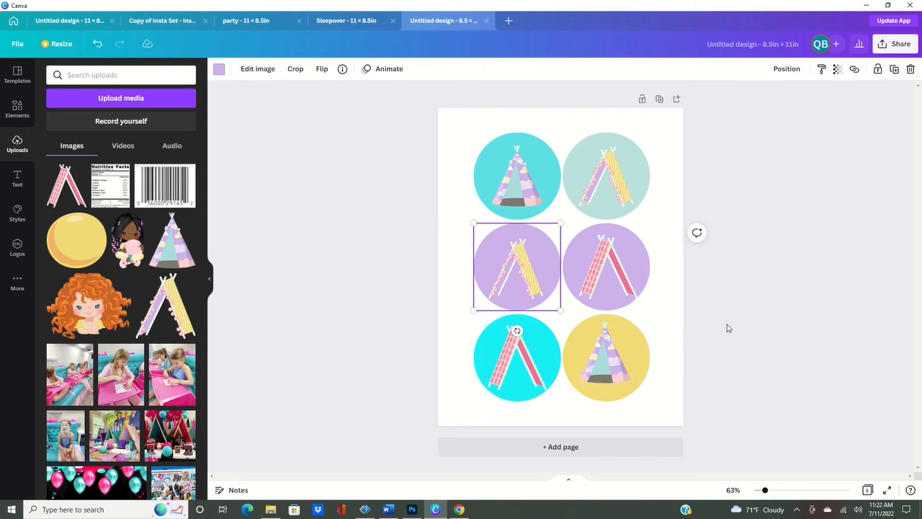